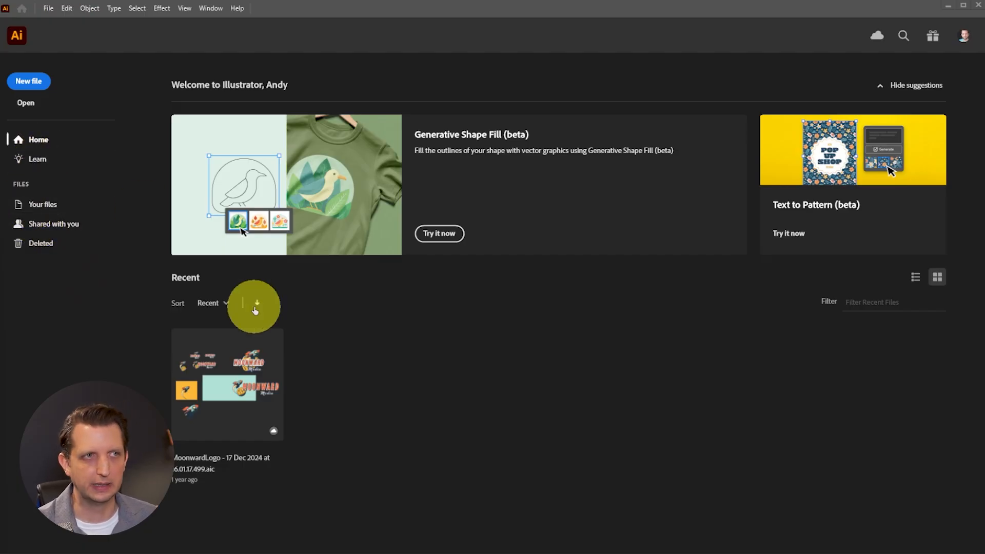
# Step: Start a new document and choose the Art & Illustration landscape Letter preset, 792 by 612 pt
pyautogui.click(30, 83)
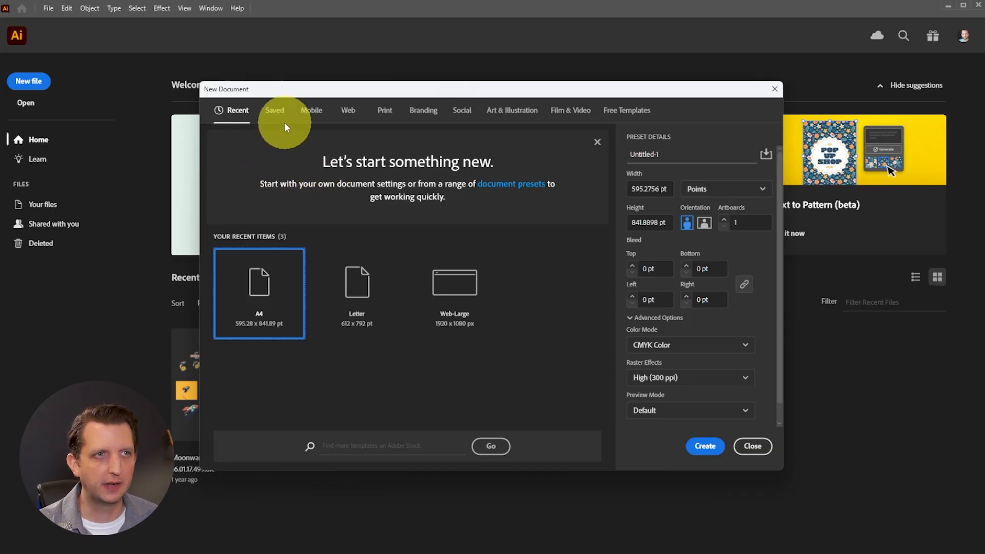
pyautogui.click(318, 113)
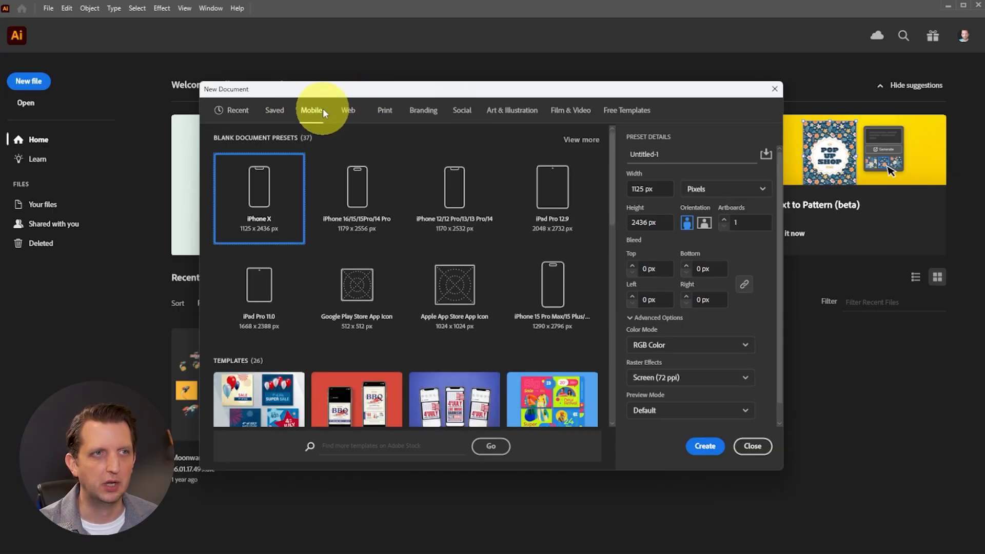
pyautogui.click(347, 110)
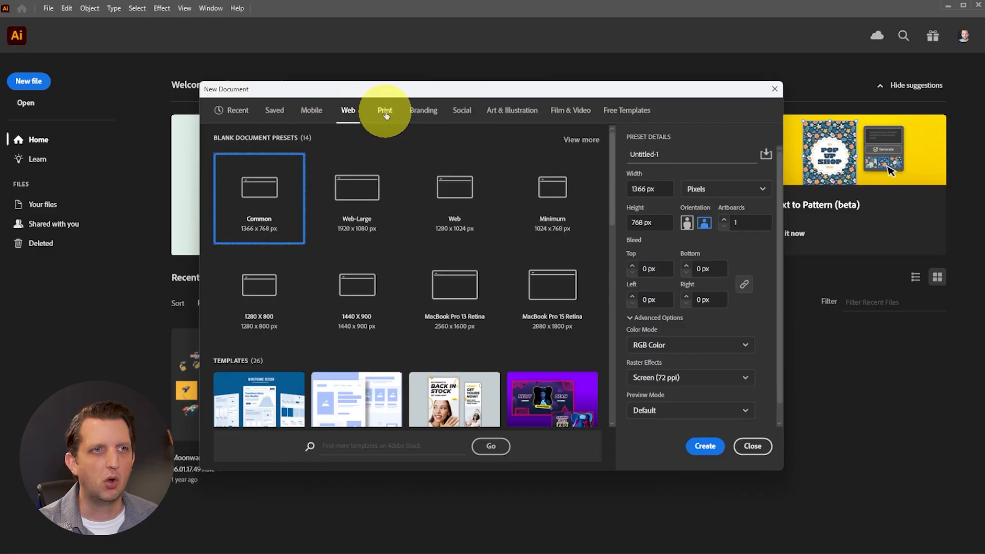
pyautogui.click(385, 110)
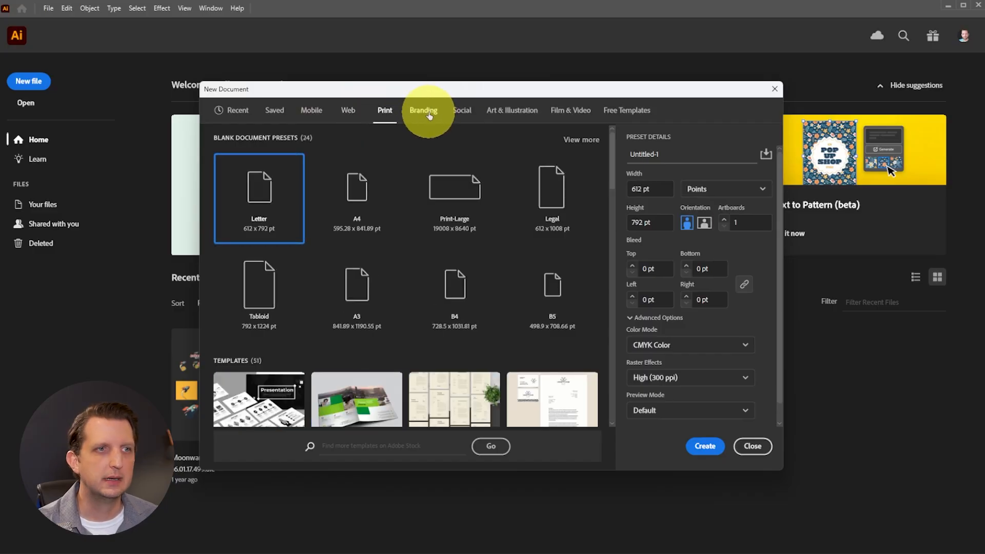
pyautogui.click(423, 110)
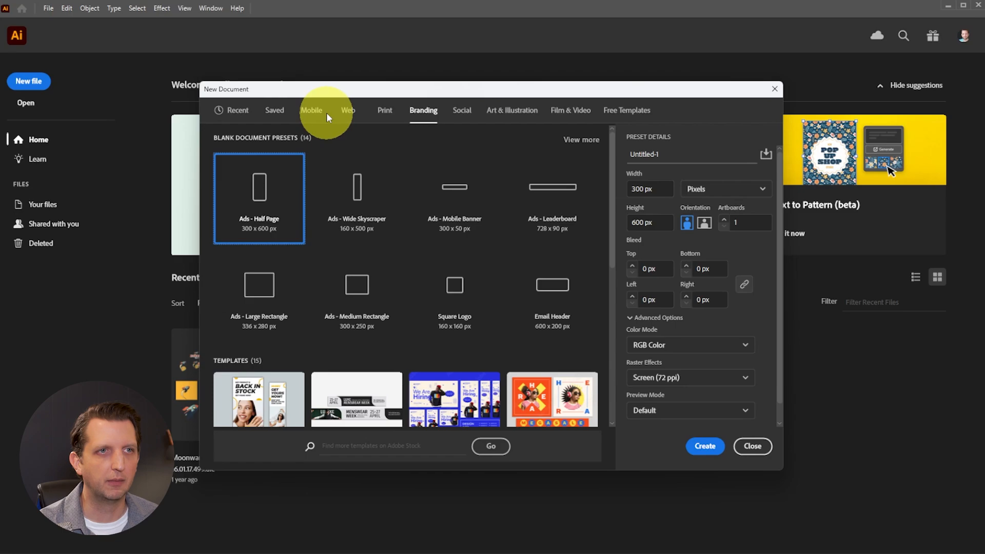
pyautogui.click(512, 110)
pyautogui.scroll(-5, 453, 234)
pyautogui.scroll(-3, 308, 346)
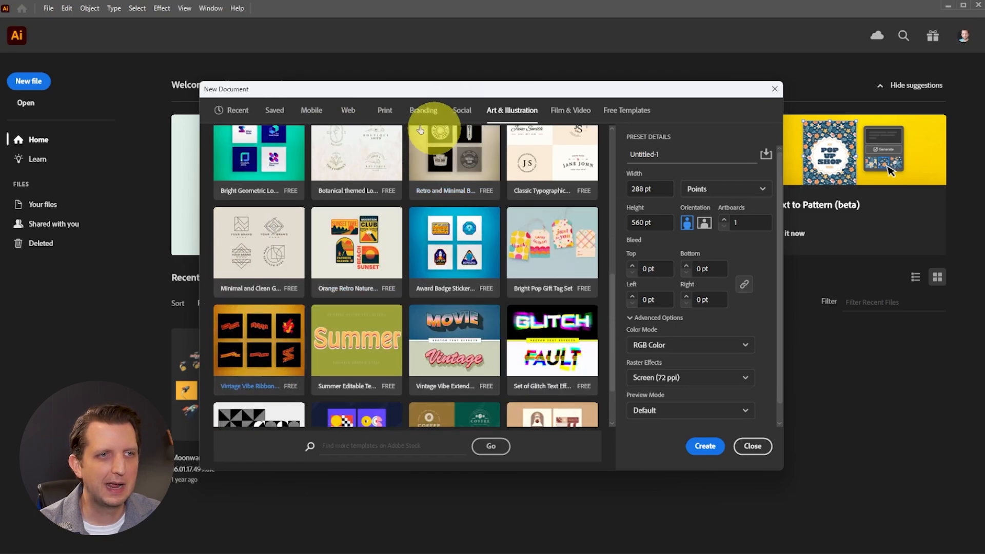
pyautogui.scroll(-2, 370, 300)
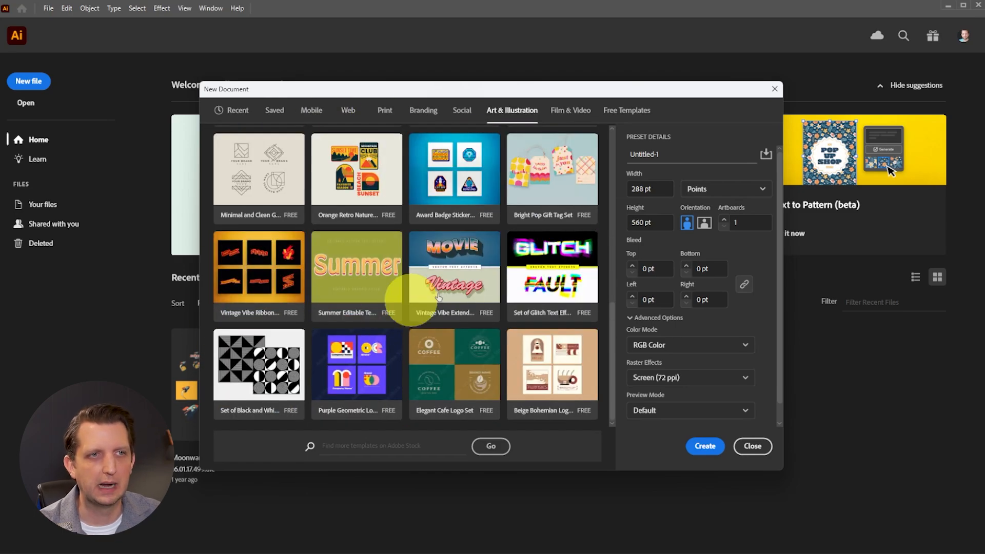
pyautogui.scroll(4, 462, 290)
pyautogui.scroll(4, 461, 290)
pyautogui.click(462, 289)
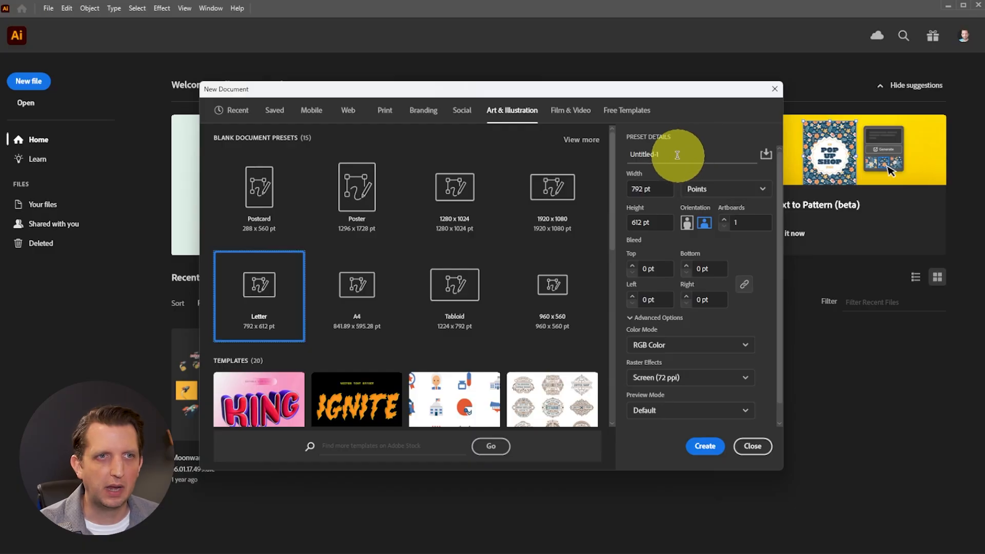
# Step: Name the document Howfinity, keep RGB Color mode, and create it
pyautogui.moveTo(686, 154); pyautogui.dragTo(625, 154)
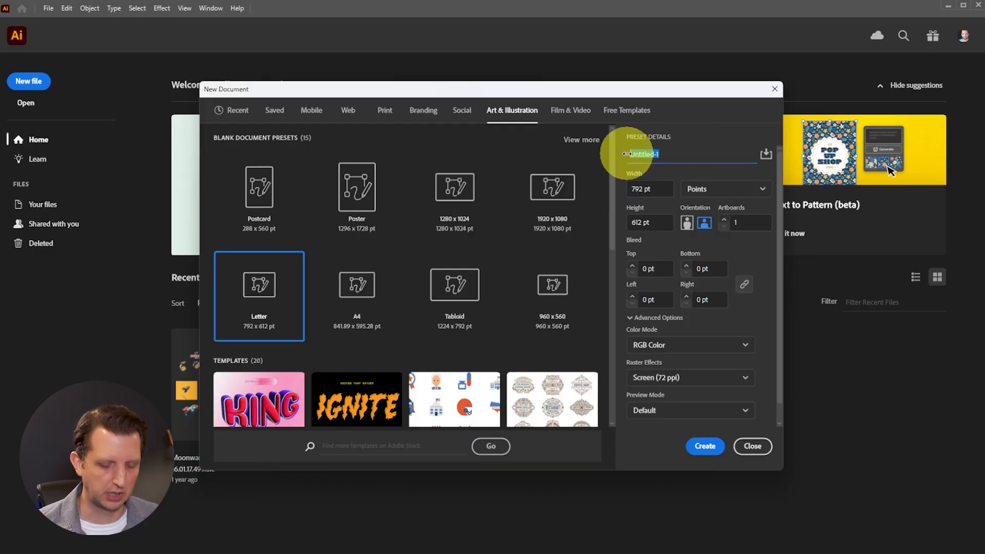
pyautogui.write('Howfinity')
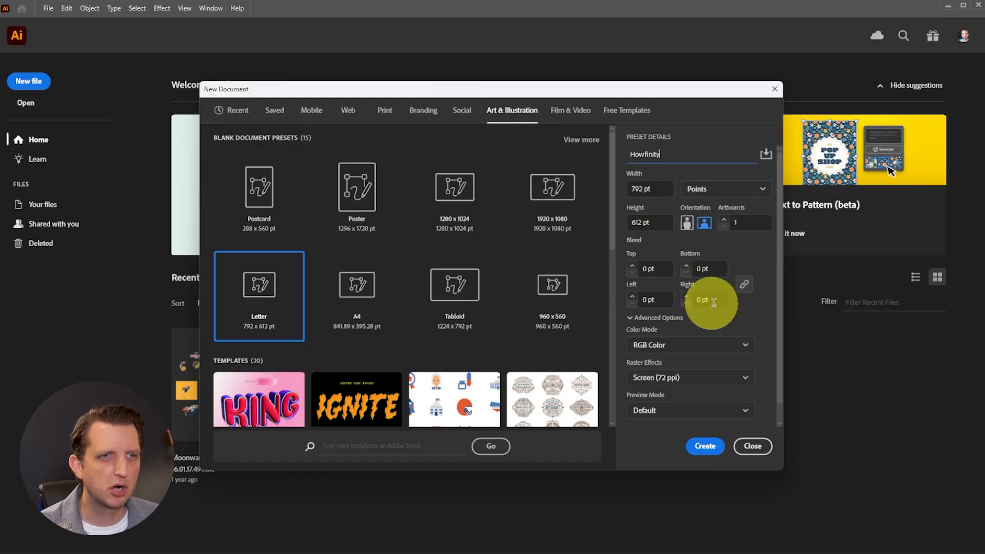
pyautogui.click(685, 345)
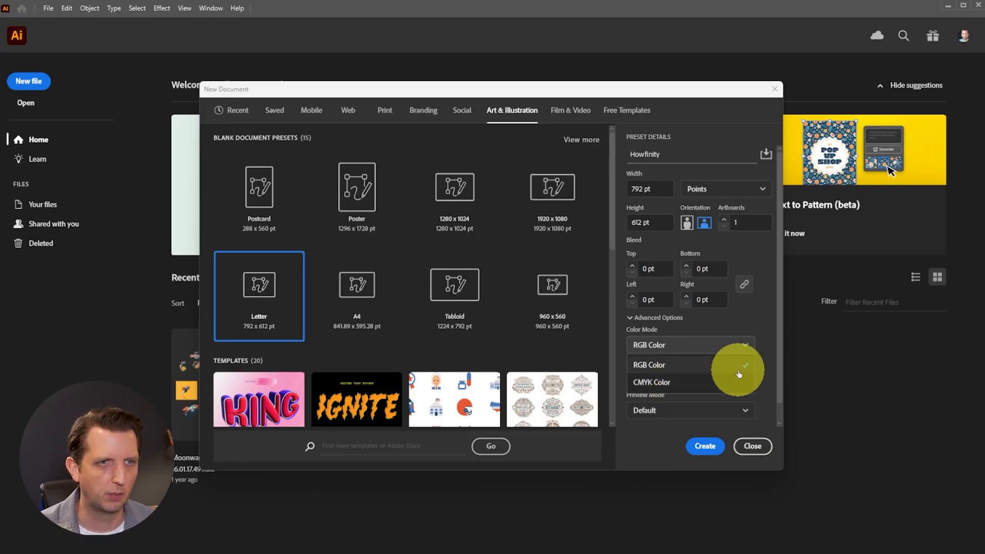
pyautogui.click(658, 365)
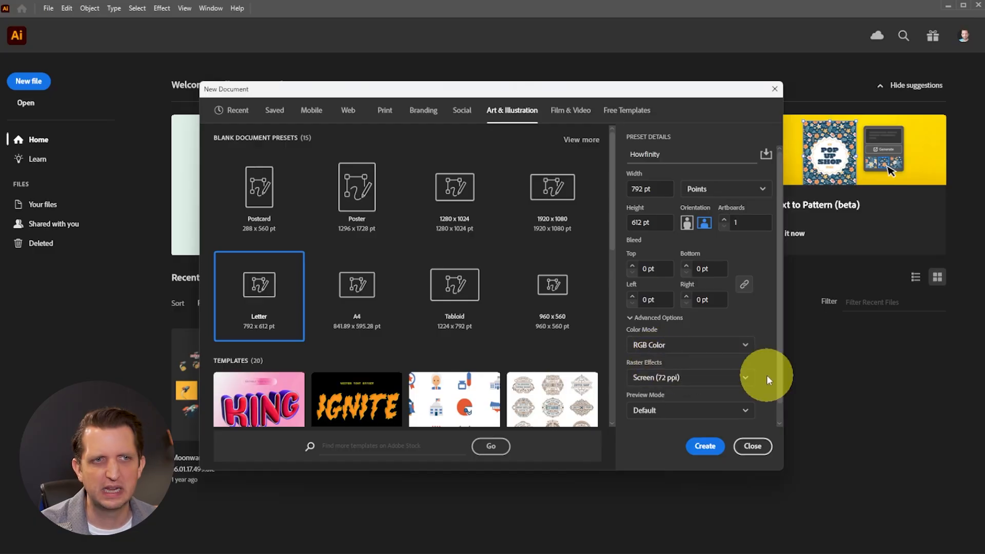
pyautogui.scroll(-1, 754, 377)
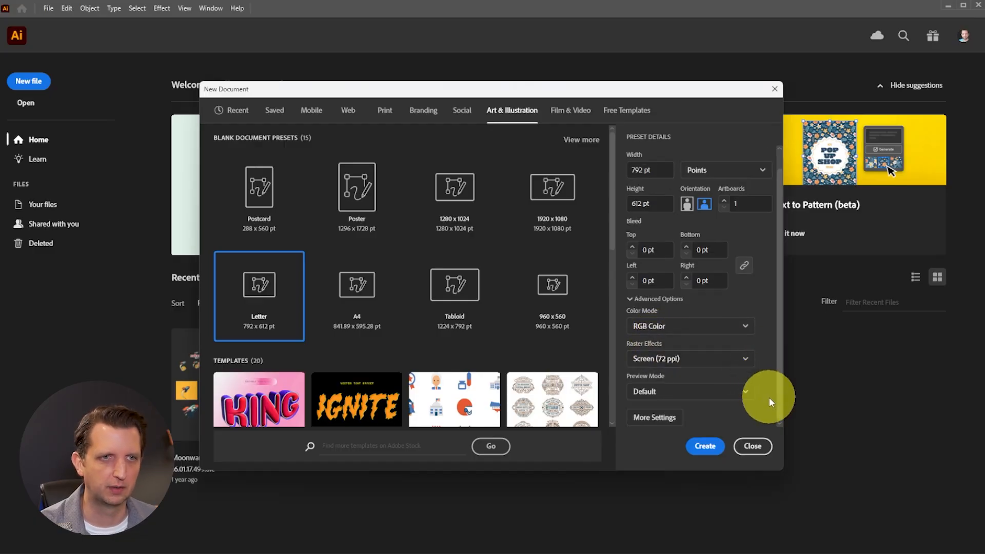
pyautogui.click(705, 446)
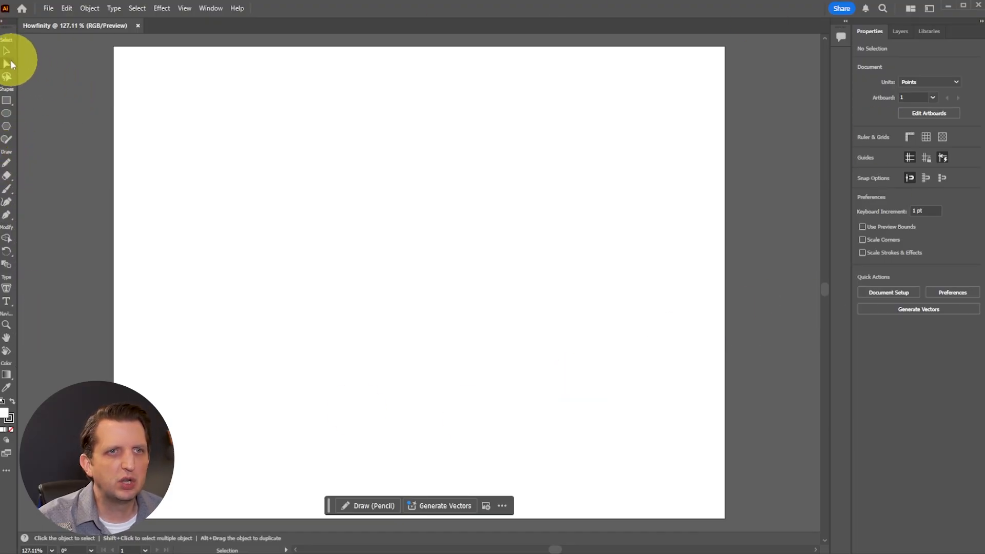
# Step: Try the Pencil, Shape Builder and Paintbrush tools, then show the Layers list with Layer 1
pyautogui.click(7, 165)
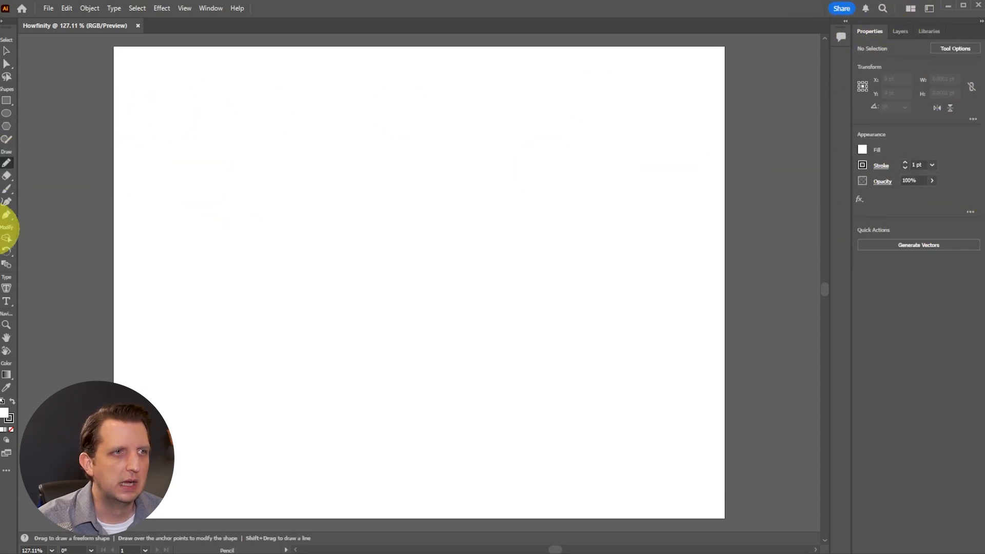
pyautogui.click(10, 243)
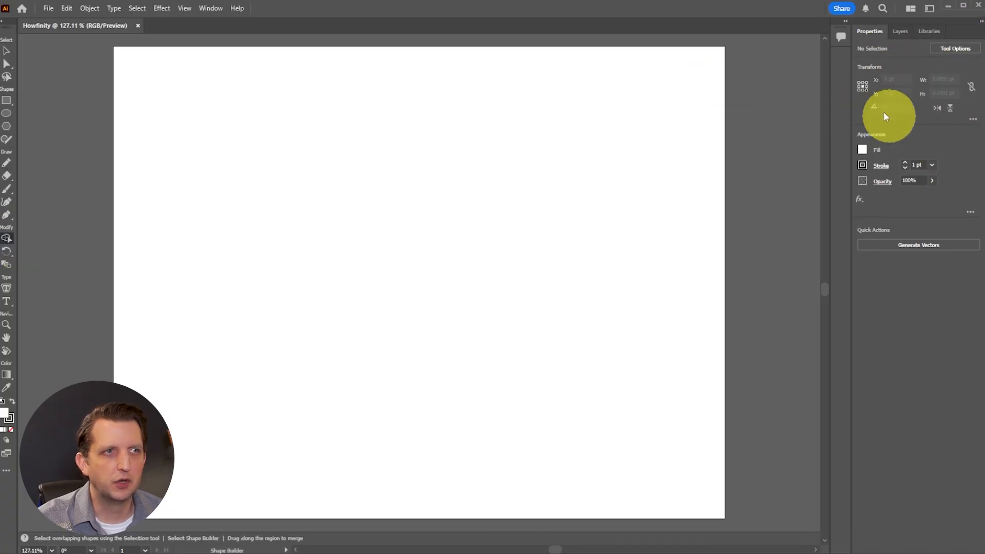
pyautogui.click(7, 187)
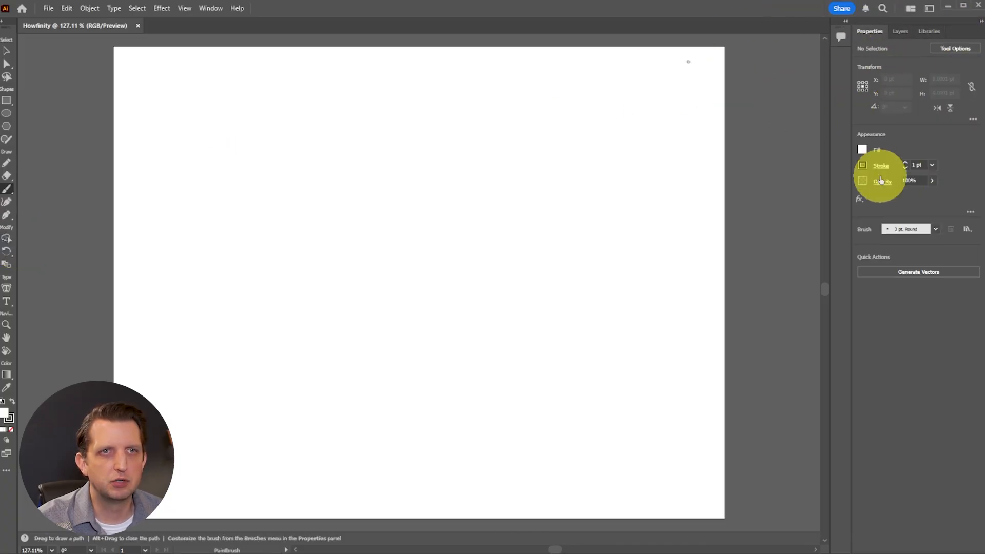
pyautogui.click(901, 32)
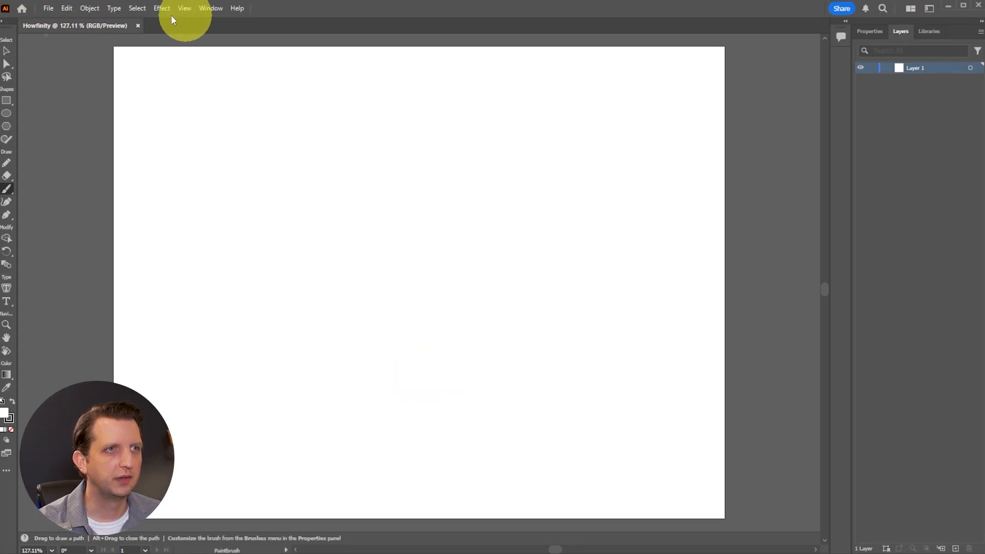
# Step: Browse the menu bar commands before saving the document as Howfinity.ai
pyautogui.click(90, 8)
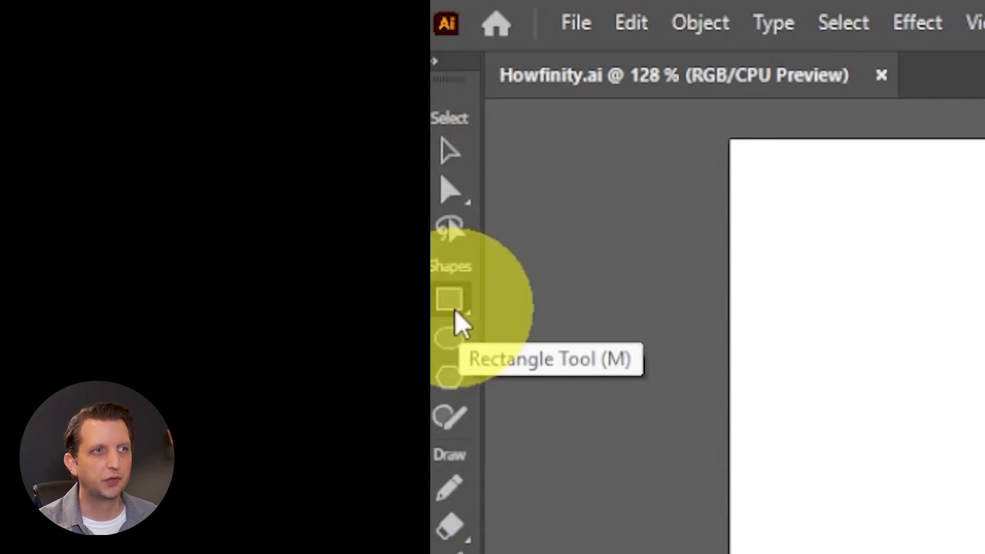
# Step: Draw a wide banner rectangle across the top, a tall narrow rectangle at left, and a square
pyautogui.click(456, 310)
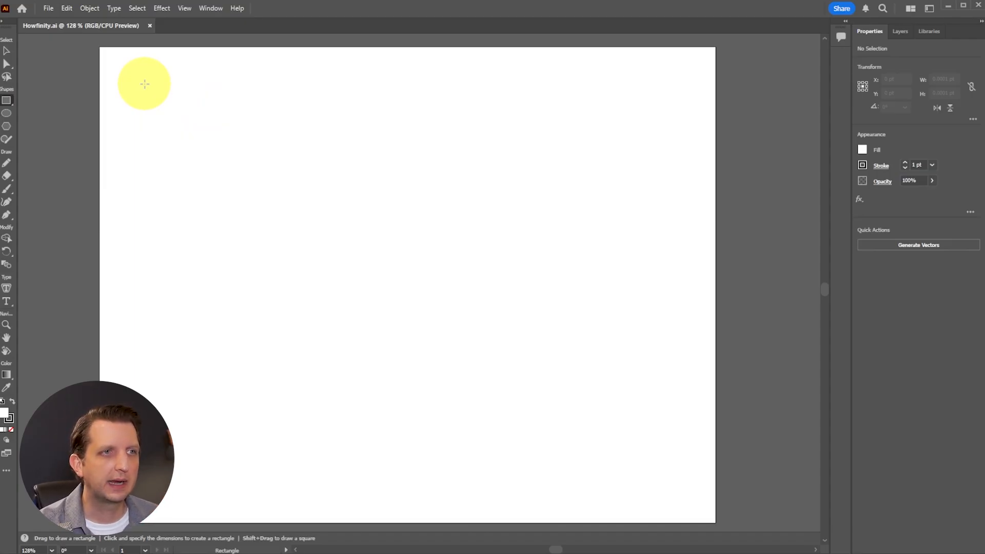
pyautogui.moveTo(144, 84); pyautogui.dragTo(658, 221)
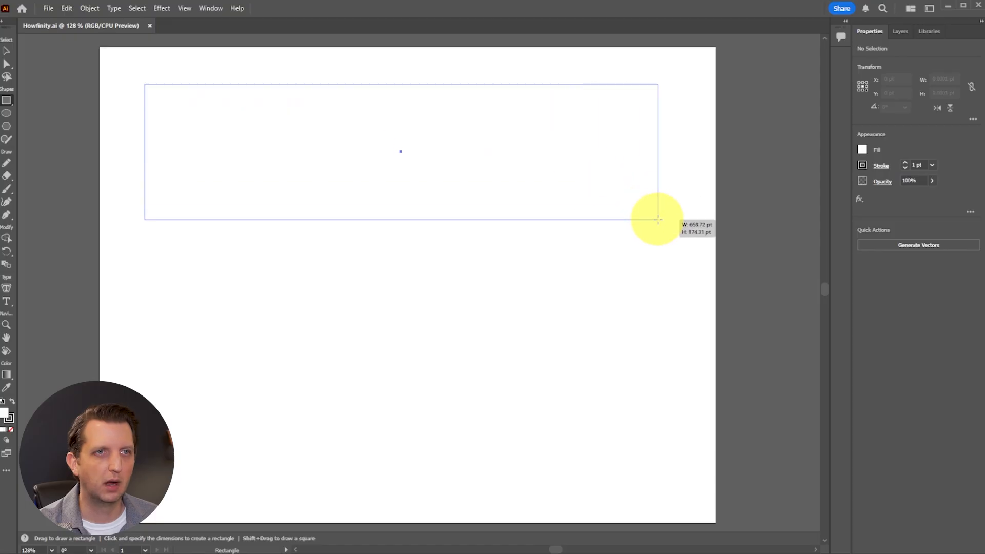
pyautogui.moveTo(657, 220); pyautogui.dragTo(684, 145)
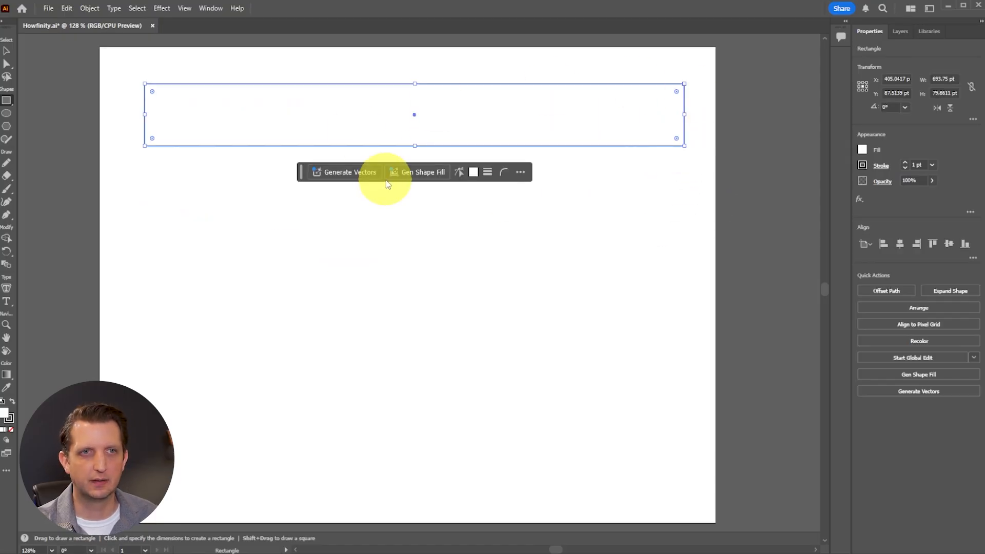
pyautogui.moveTo(170, 172); pyautogui.dragTo(294, 260)
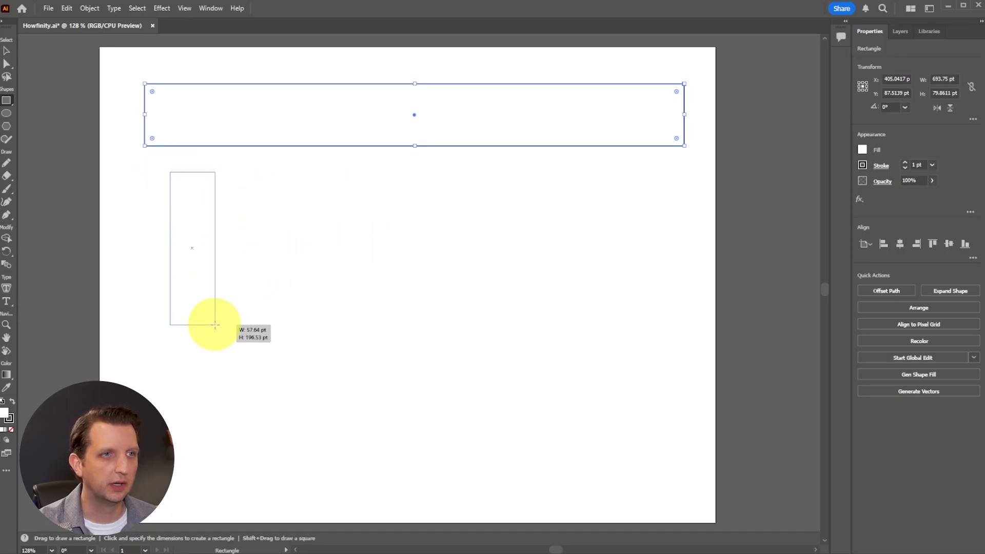
pyautogui.moveTo(293, 260)
pyautogui.mouseDown()
pyautogui.moveTo(222, 360)
pyautogui.moveTo(227, 371)
pyautogui.mouseUp()
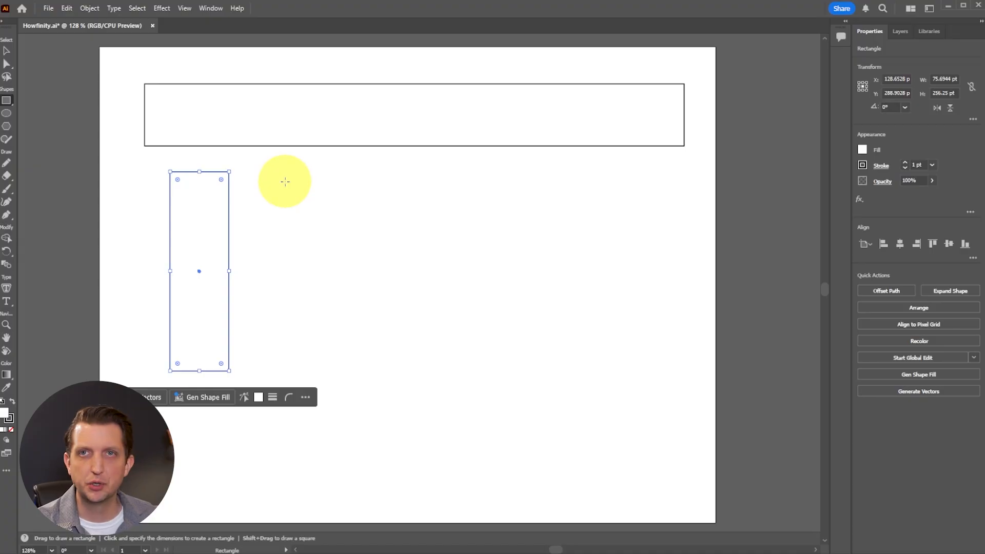
pyautogui.moveTo(275, 174)
pyautogui.mouseDown()
pyautogui.moveTo(268, 318)
pyautogui.moveTo(368, 231)
pyautogui.moveTo(366, 244)
pyautogui.mouseUp()
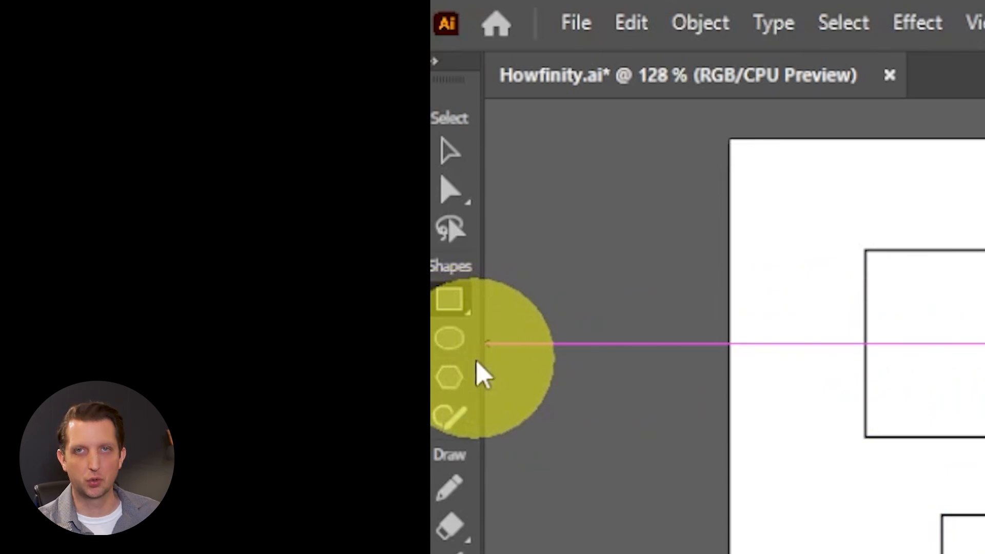
pyautogui.click(450, 340)
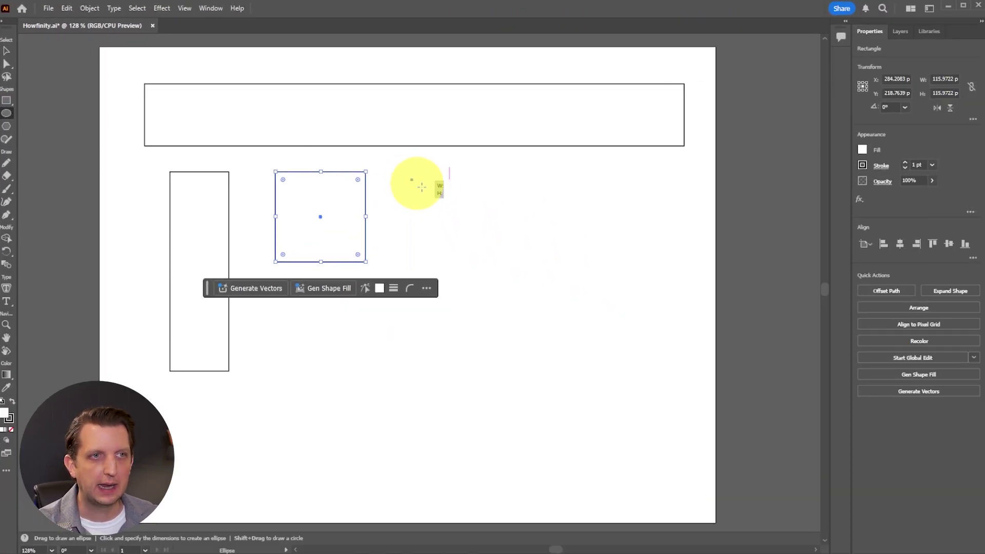
# Step: Draw a wide flat ellipse right of the square, a tall narrow ellipse below it, and a circle below the square
pyautogui.moveTo(412, 179); pyautogui.dragTo(628, 224)
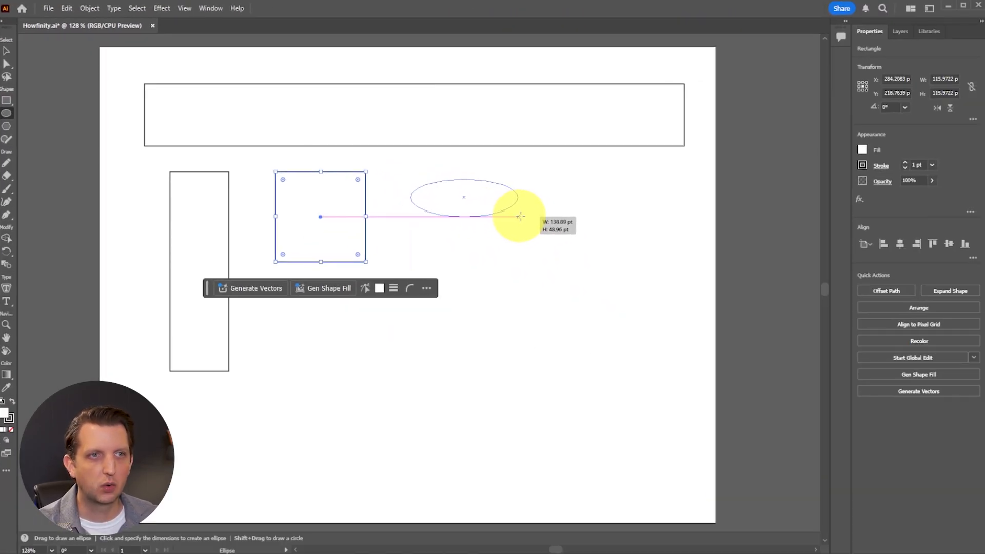
pyautogui.moveTo(627, 224); pyautogui.dragTo(654, 223)
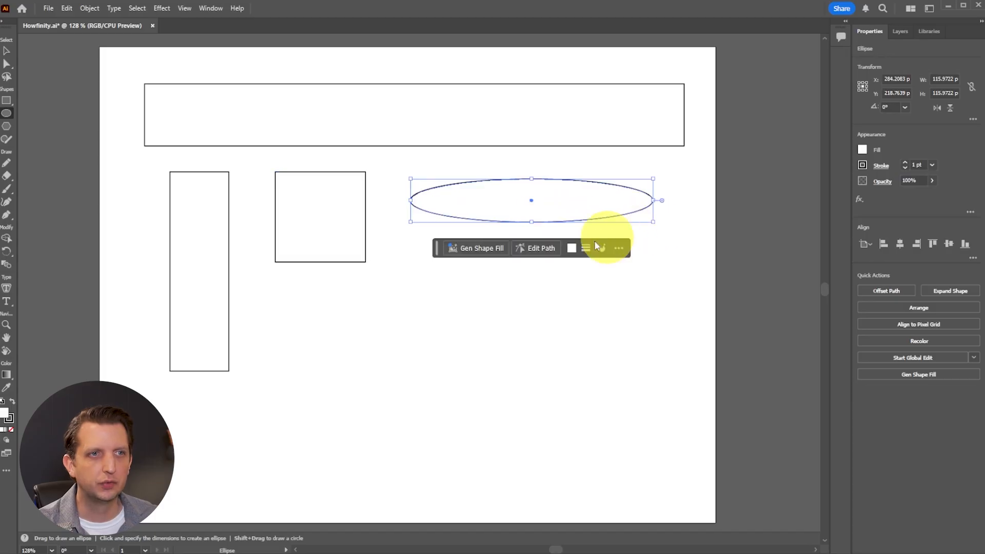
pyautogui.moveTo(411, 249); pyautogui.dragTo(435, 370)
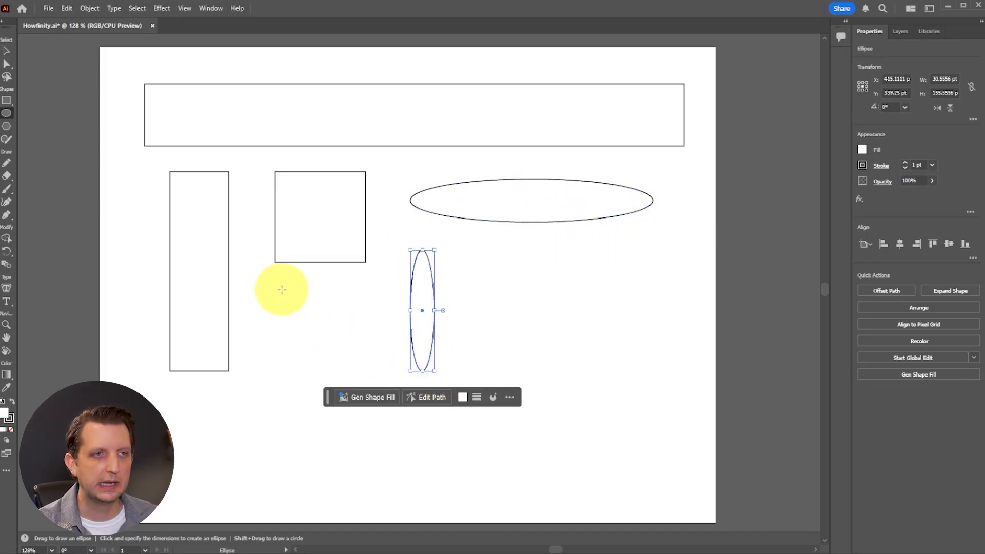
pyautogui.moveTo(278, 287); pyautogui.dragTo(370, 365)
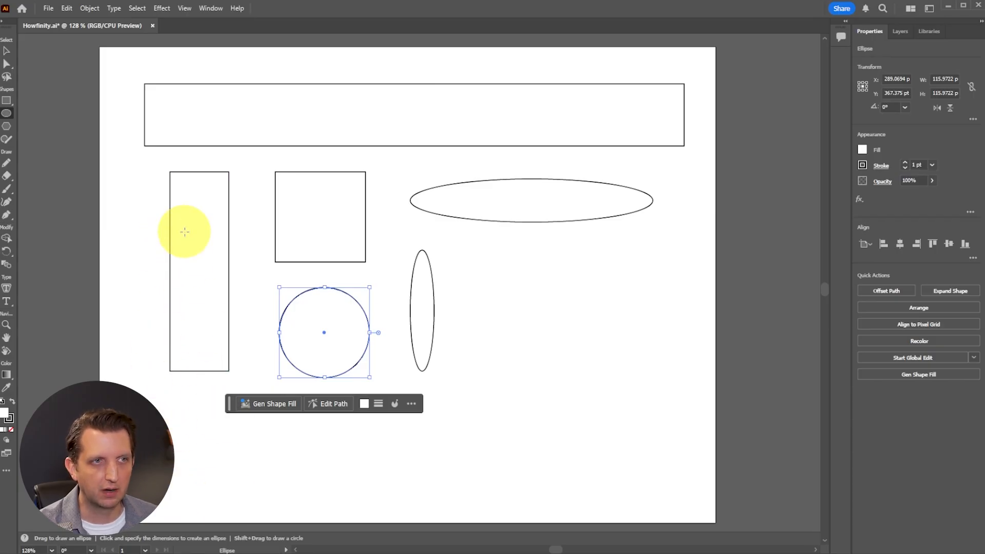
pyautogui.click(7, 101)
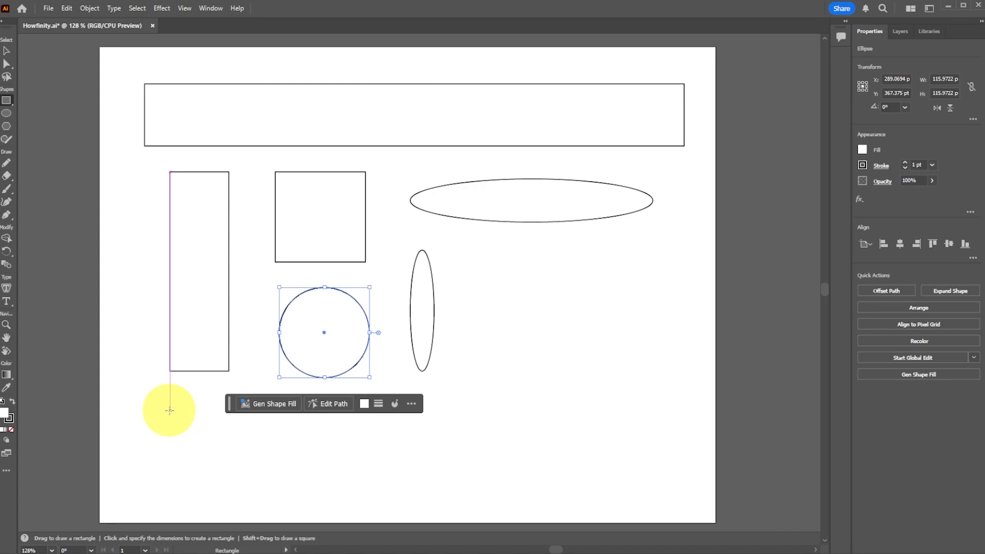
# Step: Draw a small rectangle below the tall narrow rectangle
pyautogui.moveTo(170, 412)
pyautogui.mouseDown()
pyautogui.moveTo(225, 459)
pyautogui.moveTo(228, 479)
pyautogui.mouseUp()
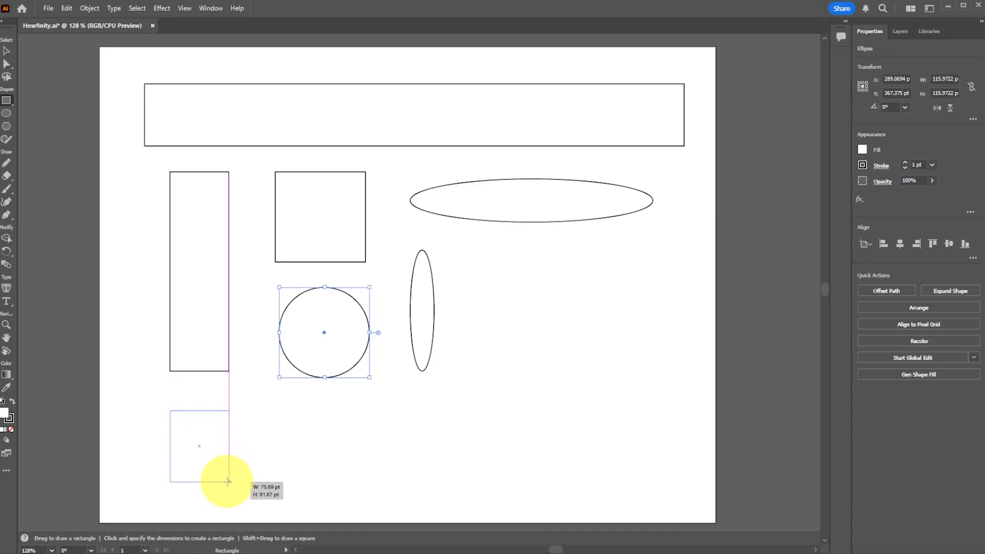
pyautogui.moveTo(227, 480); pyautogui.dragTo(230, 497)
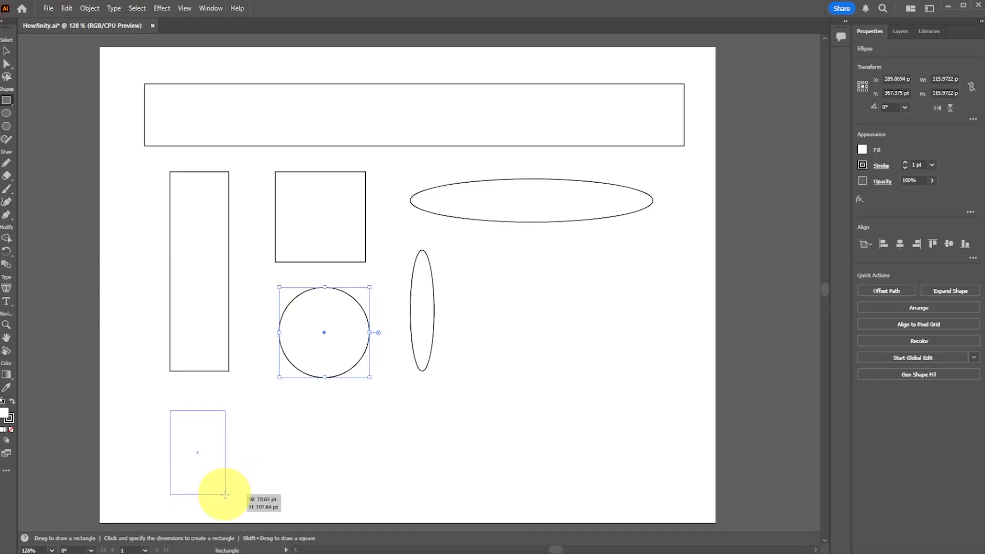
pyautogui.moveTo(229, 497); pyautogui.dragTo(228, 496)
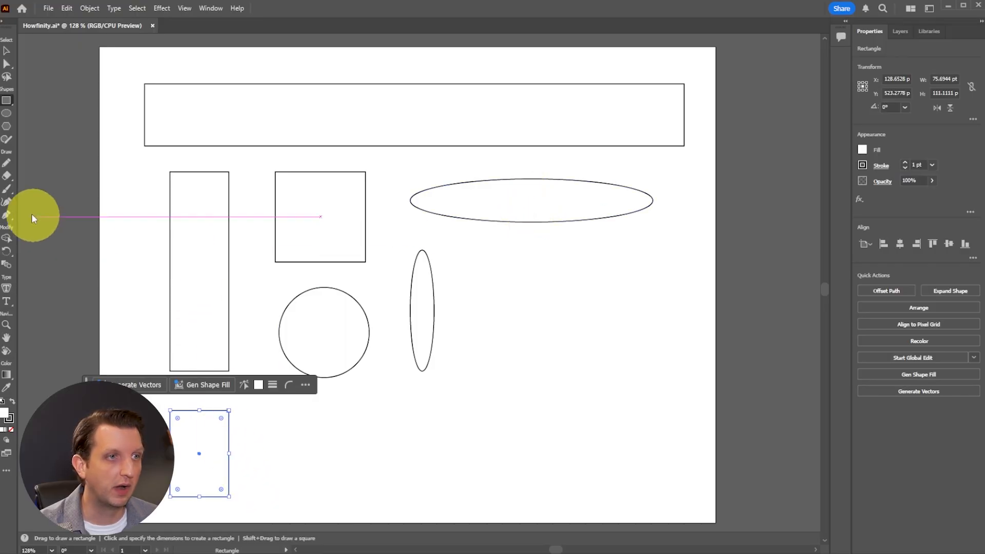
# Step: Draw a new ellipse overlapping the wide ellipse, stretched toward the upper right
pyautogui.click(7, 114)
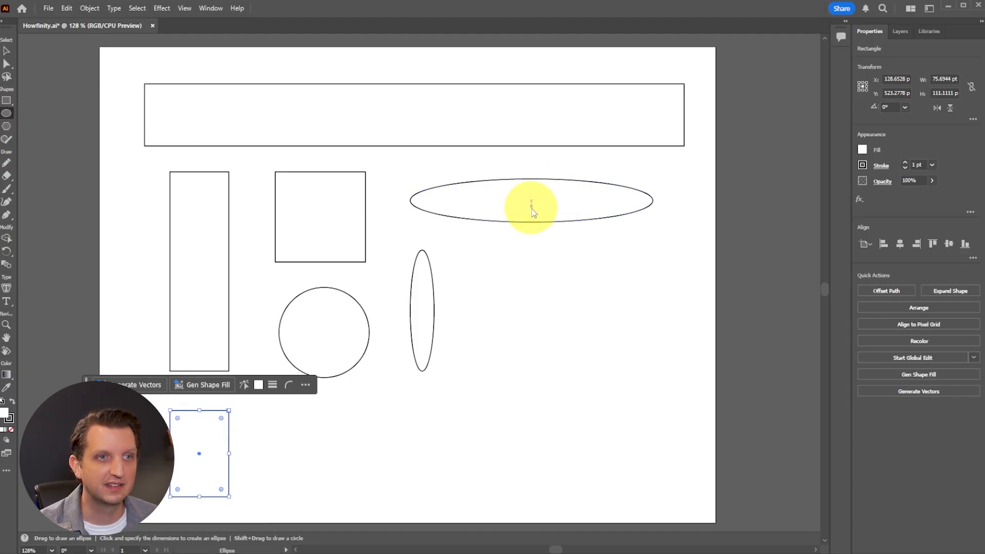
pyautogui.moveTo(531, 202); pyautogui.dragTo(648, 187)
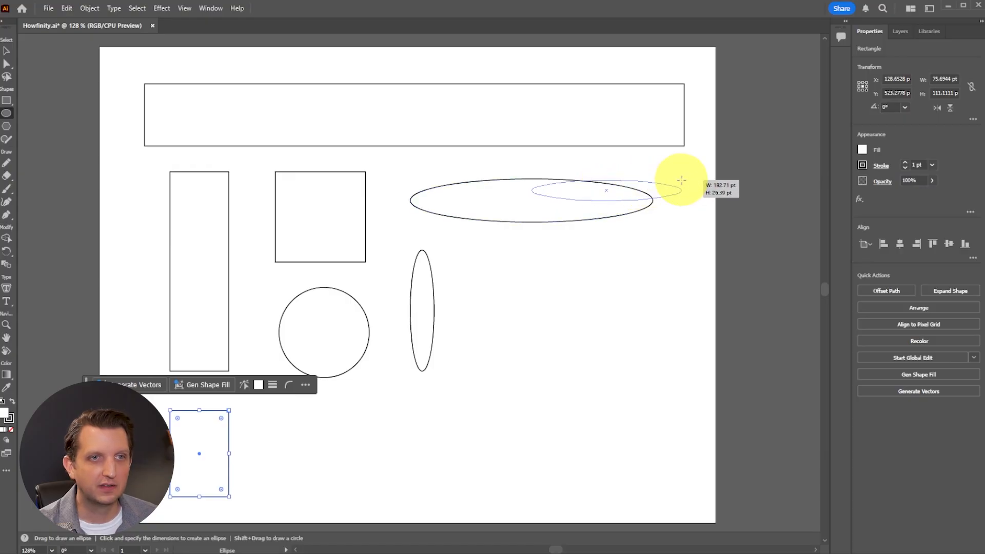
pyautogui.moveTo(647, 187); pyautogui.dragTo(683, 169)
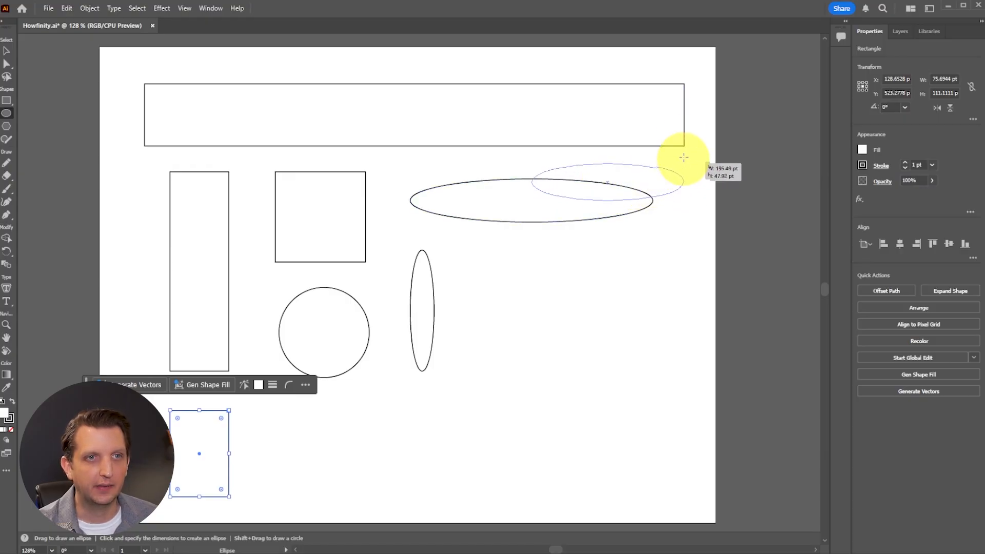
pyautogui.moveTo(683, 168); pyautogui.dragTo(685, 163)
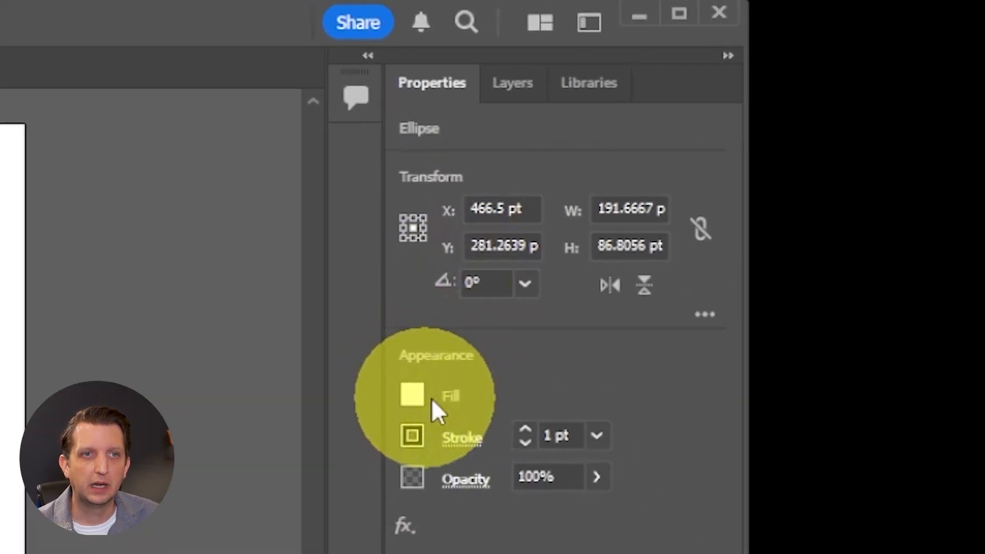
# Step: Try blue and orange fills on the middle ellipse, then set its fill to None
pyautogui.click(414, 395)
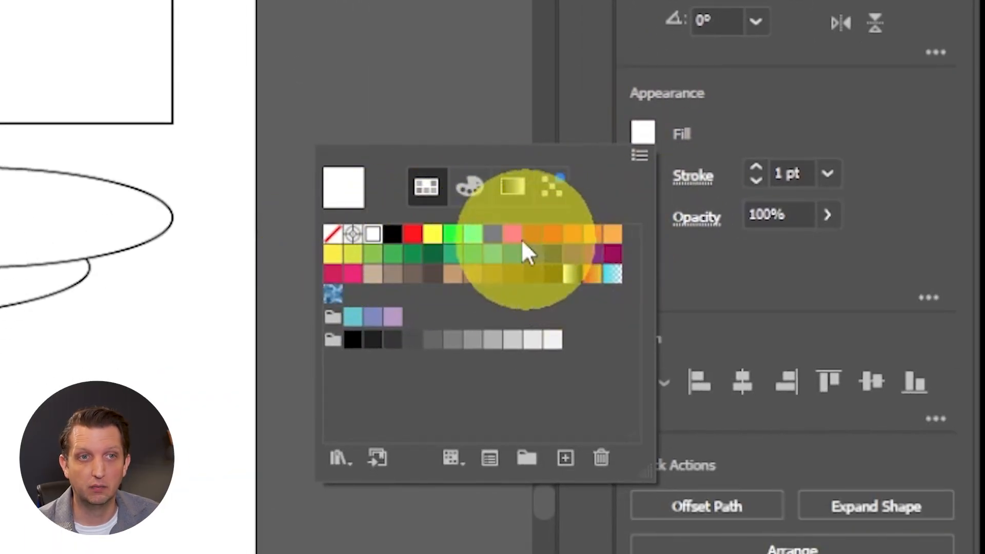
pyautogui.click(494, 235)
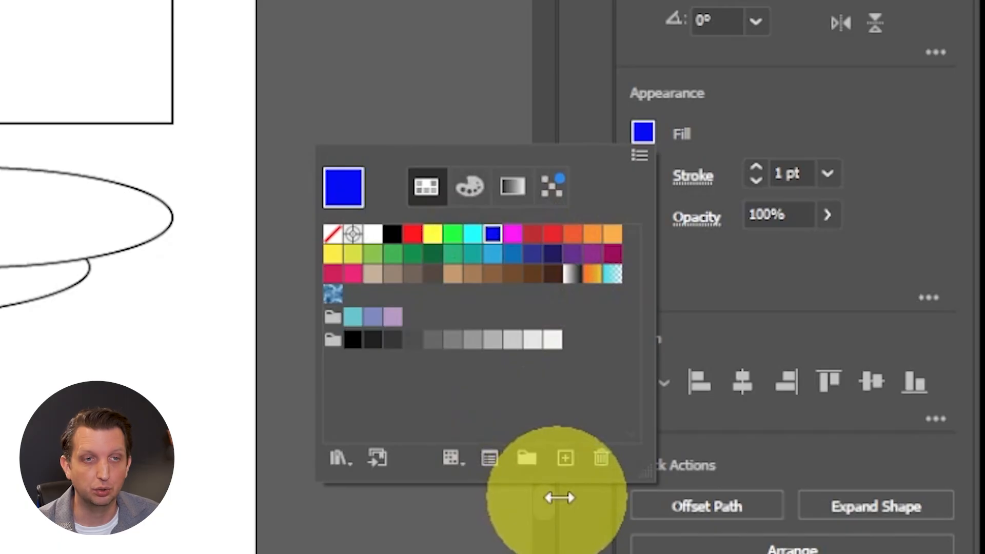
pyautogui.click(591, 235)
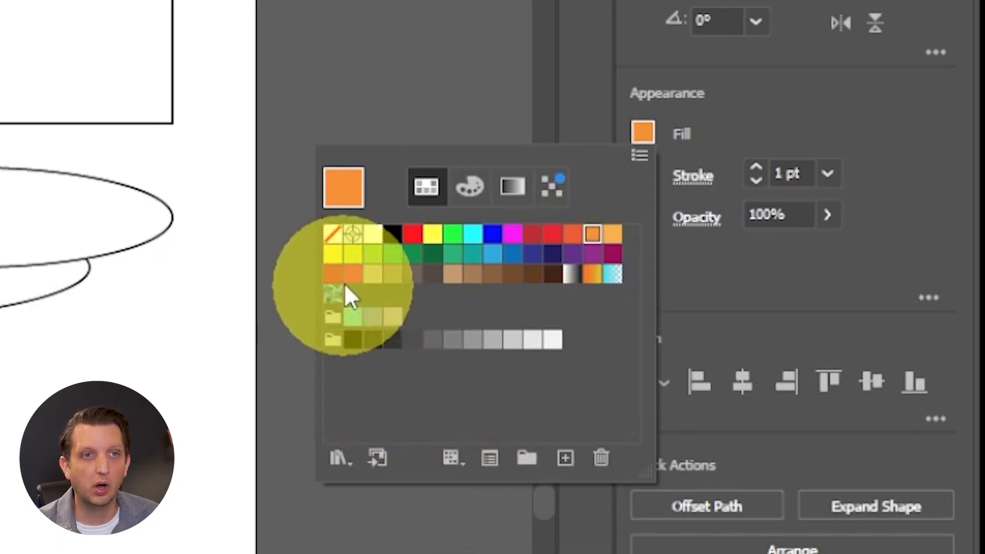
pyautogui.click(332, 235)
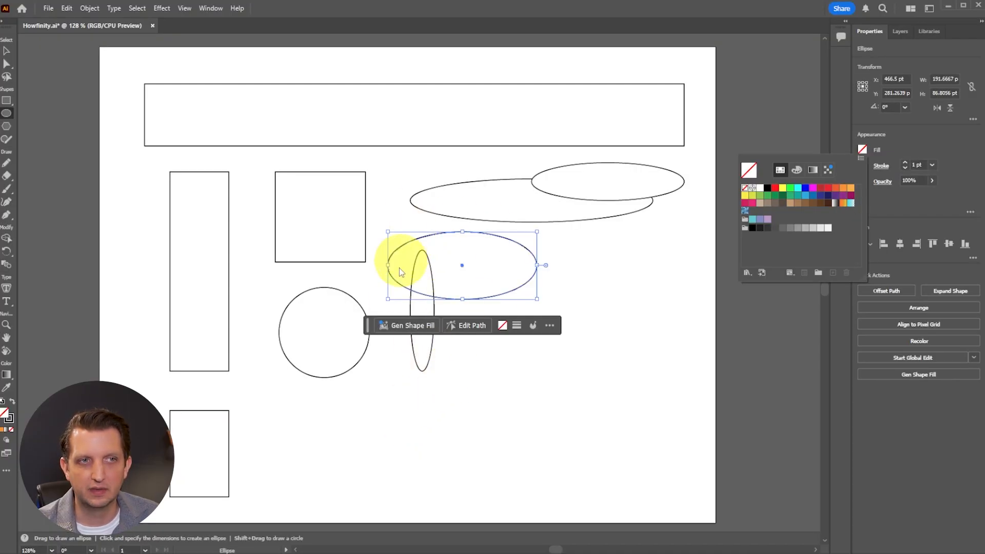
pyautogui.click(937, 216)
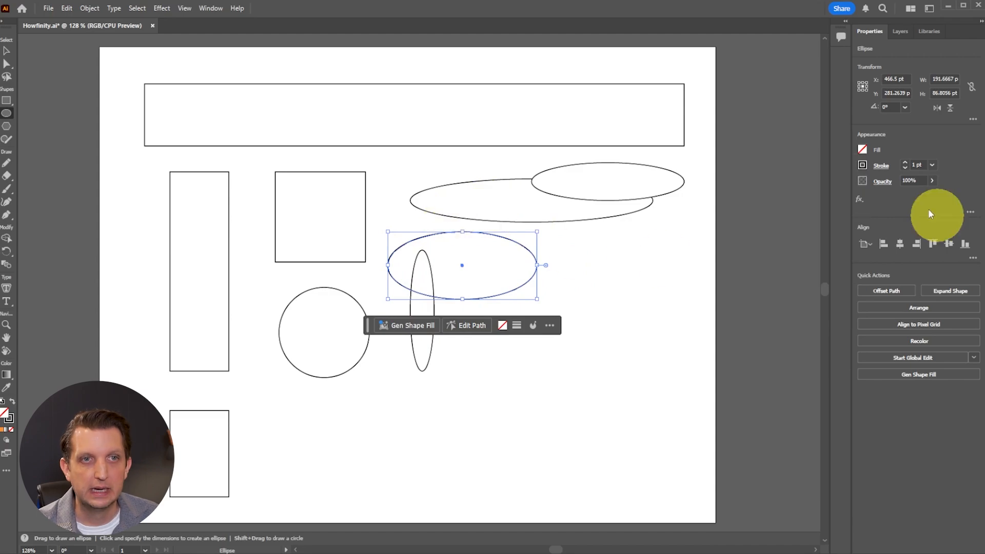
# Step: Give the middle ellipse a magenta stroke and raise its weight to 14 pt
pyautogui.click(865, 162)
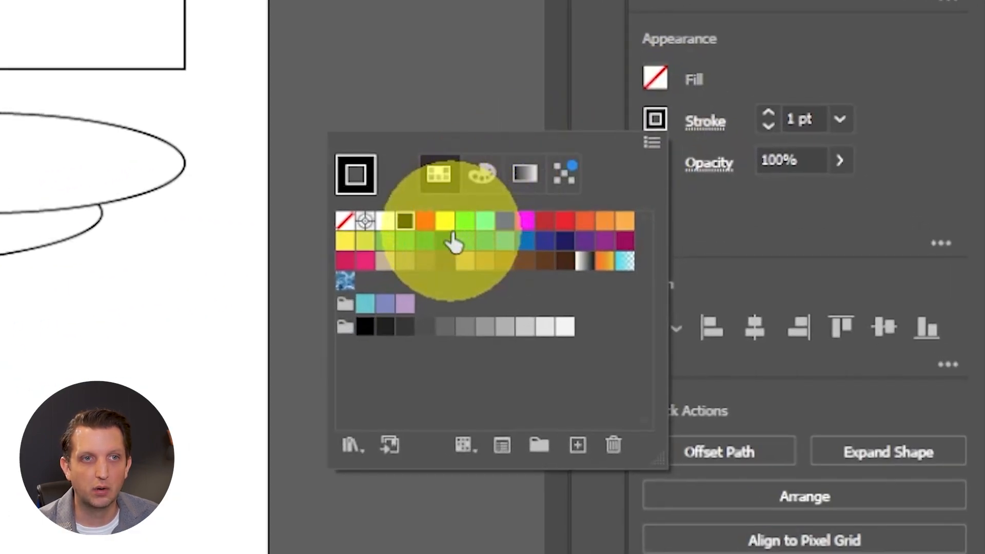
pyautogui.click(506, 223)
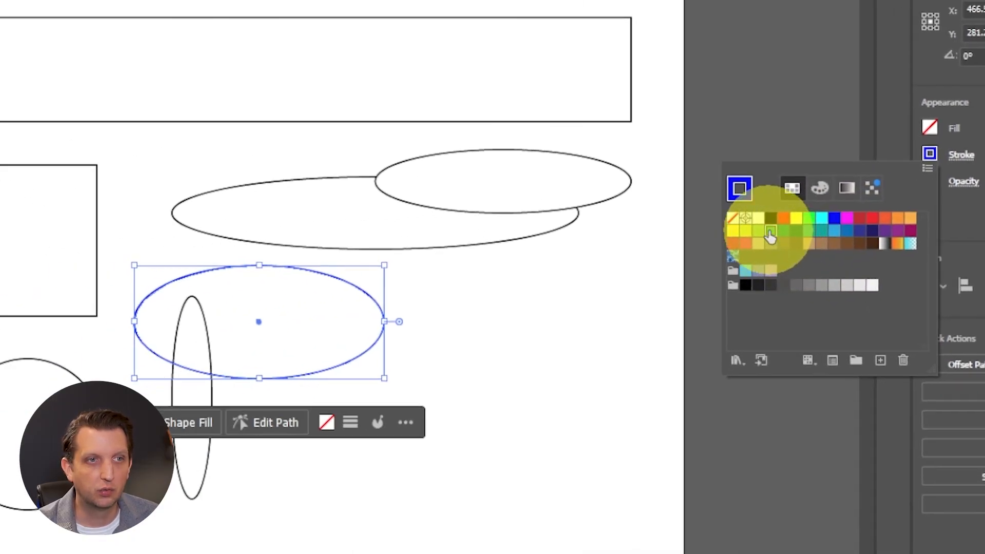
pyautogui.click(770, 231)
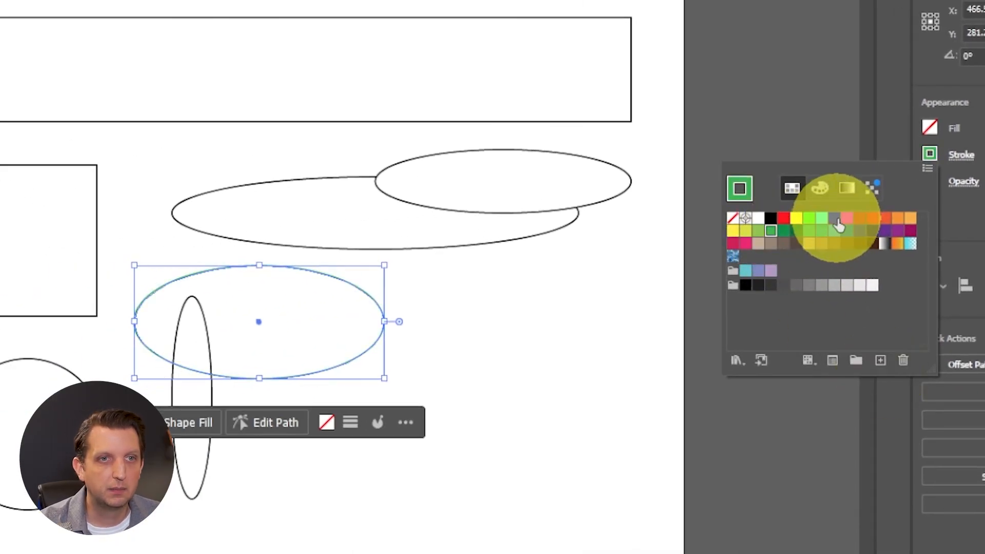
pyautogui.click(846, 220)
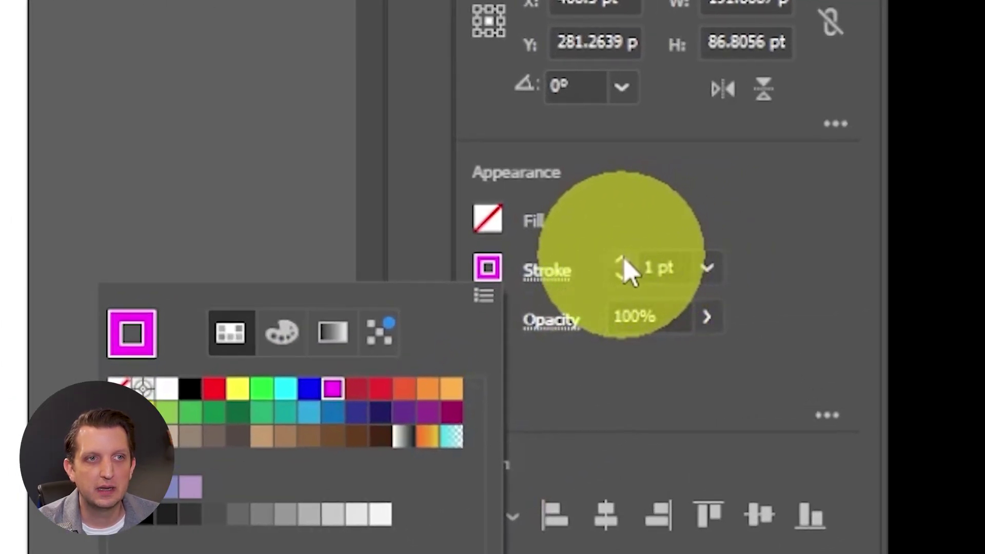
pyautogui.click(622, 261)
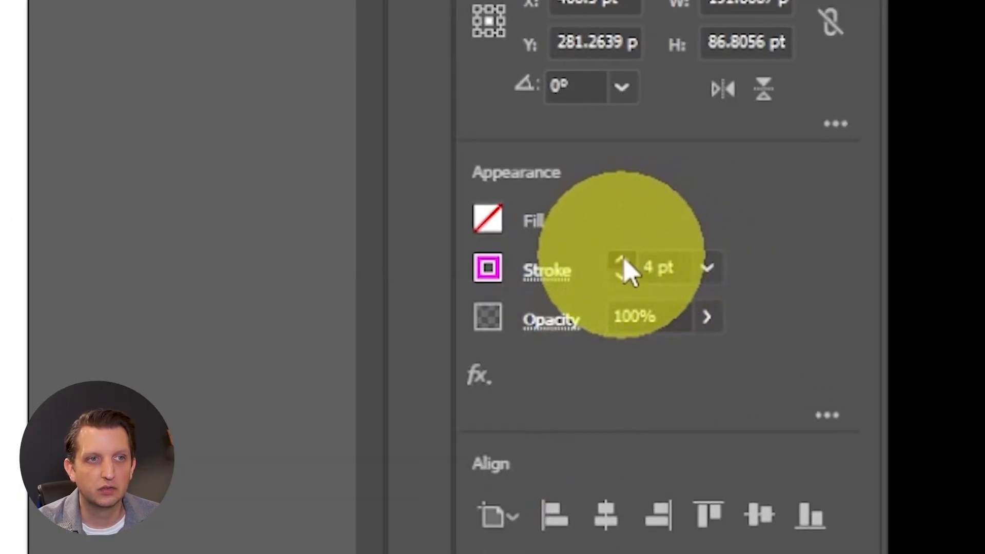
pyautogui.click(622, 261)
pyautogui.click(622, 263)
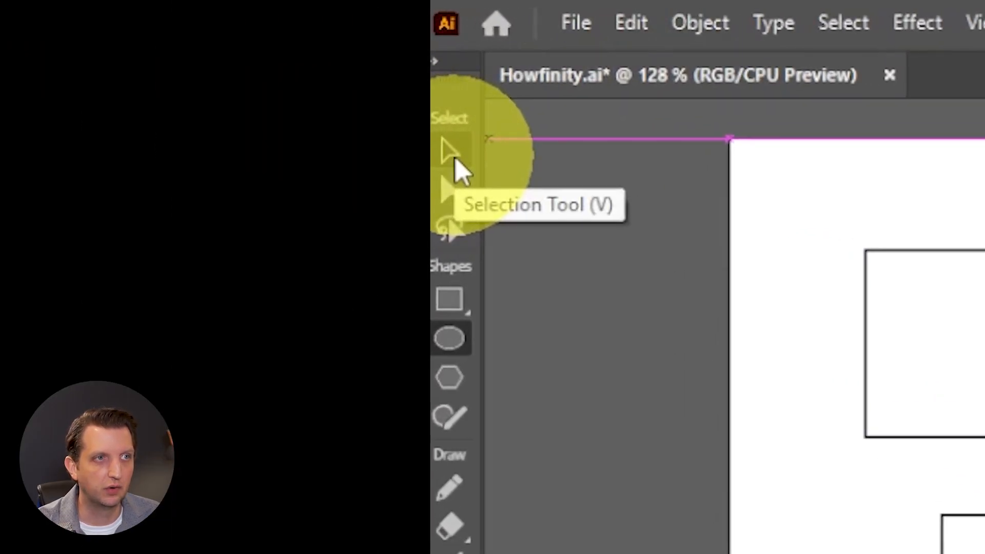
# Step: With the Selection tool, move the magenta ellipse up into the top wide rectangle
pyautogui.click(454, 154)
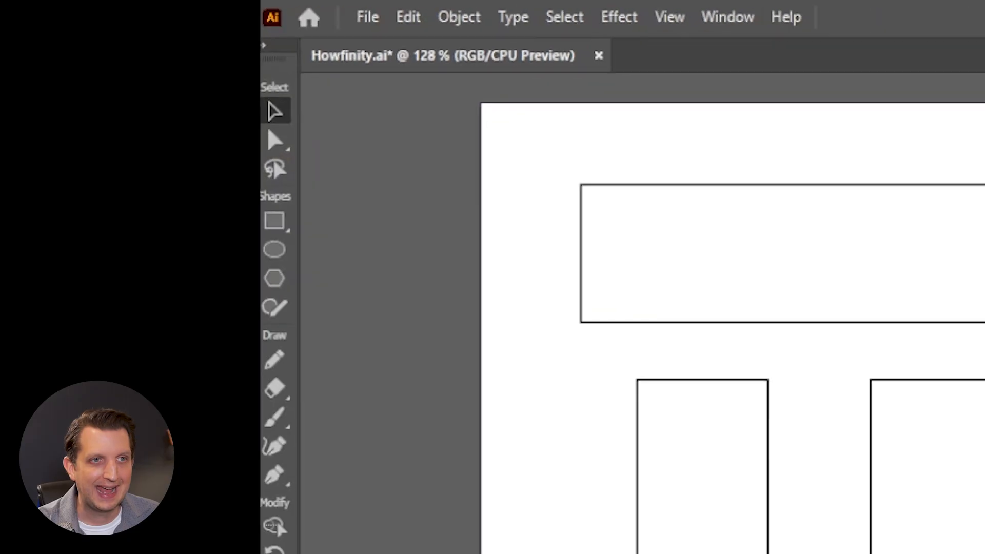
pyautogui.click(524, 293)
pyautogui.moveTo(525, 293); pyautogui.dragTo(560, 350)
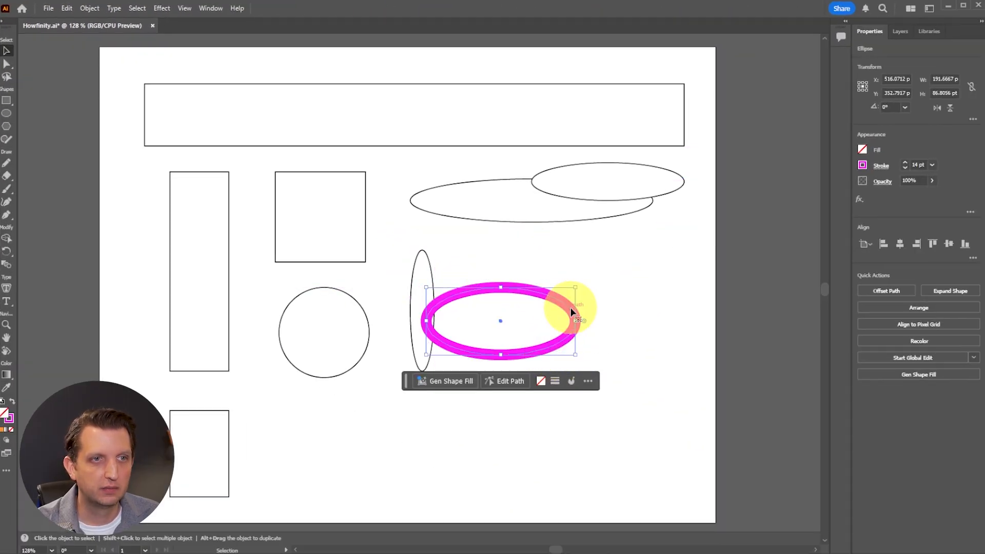
pyautogui.moveTo(574, 322); pyautogui.dragTo(468, 94)
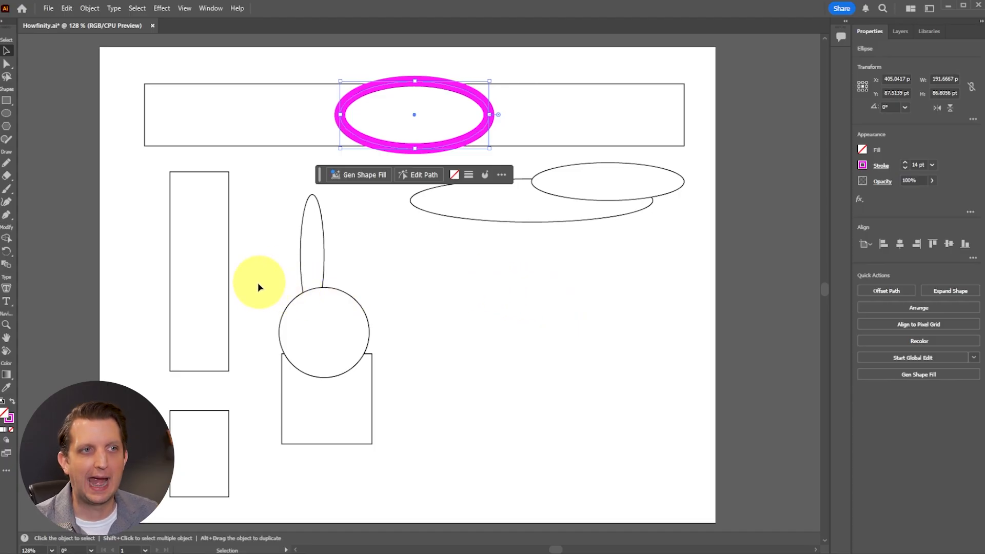
# Step: Fill the tall left rectangle with tan, remove its outline, then deselect everything
pyautogui.click(228, 299)
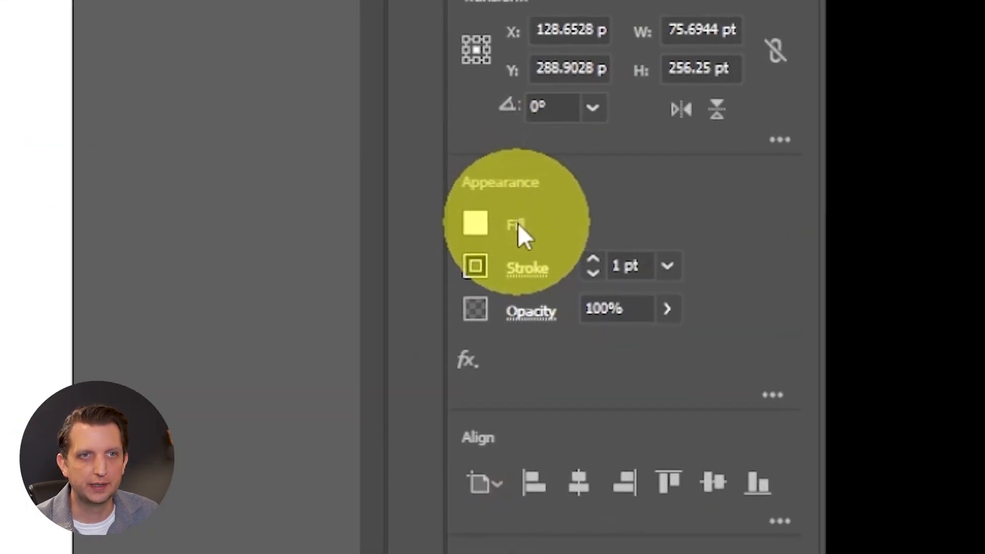
pyautogui.click(468, 228)
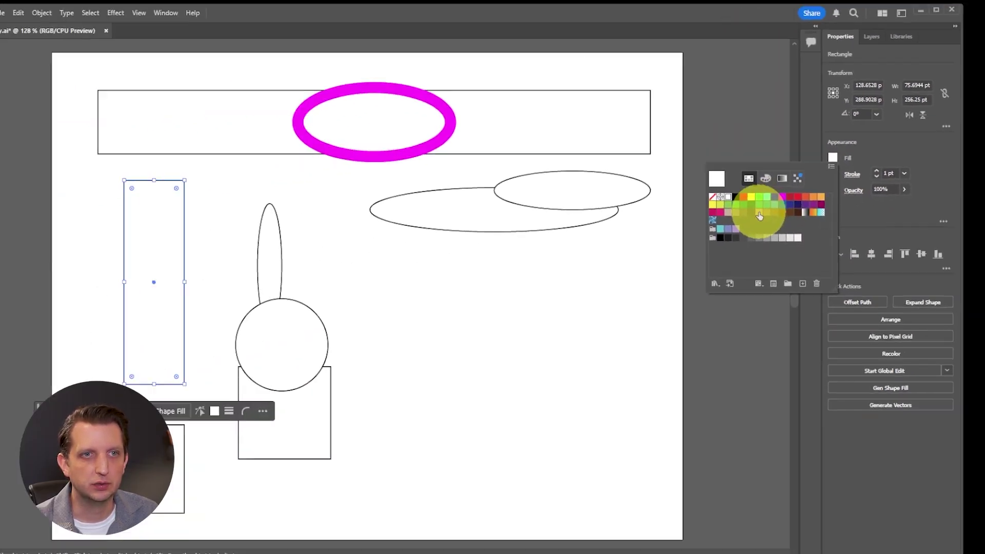
pyautogui.click(759, 217)
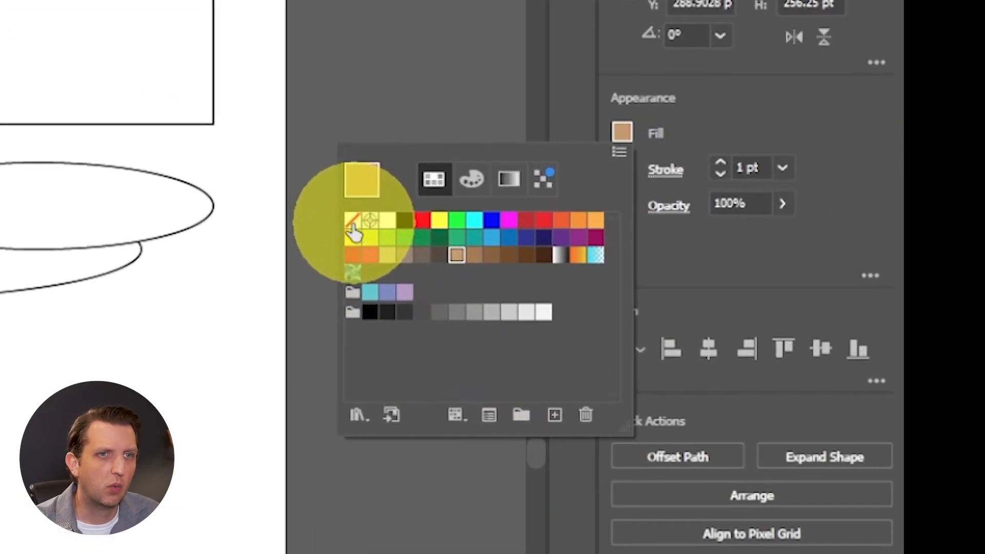
pyautogui.click(696, 291)
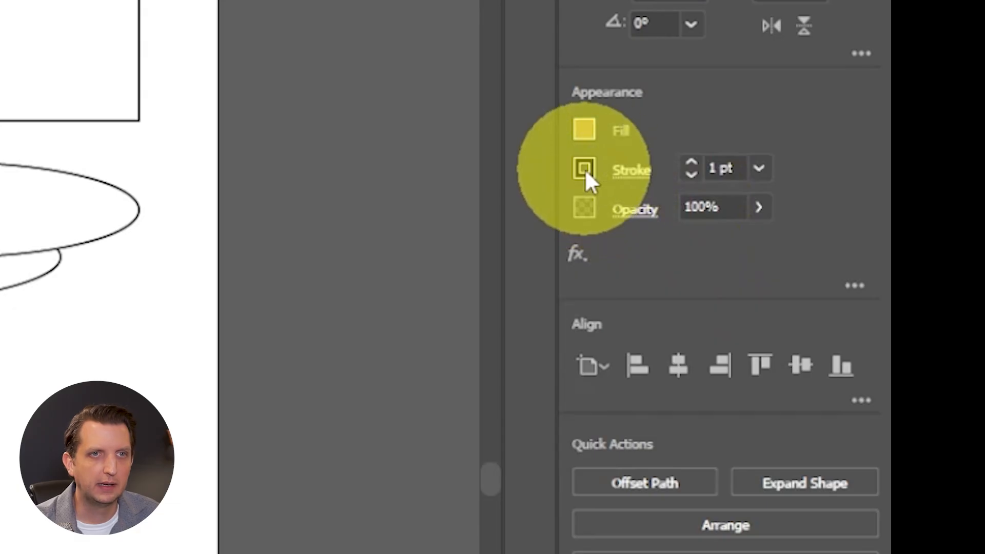
pyautogui.click(585, 169)
pyautogui.click(289, 267)
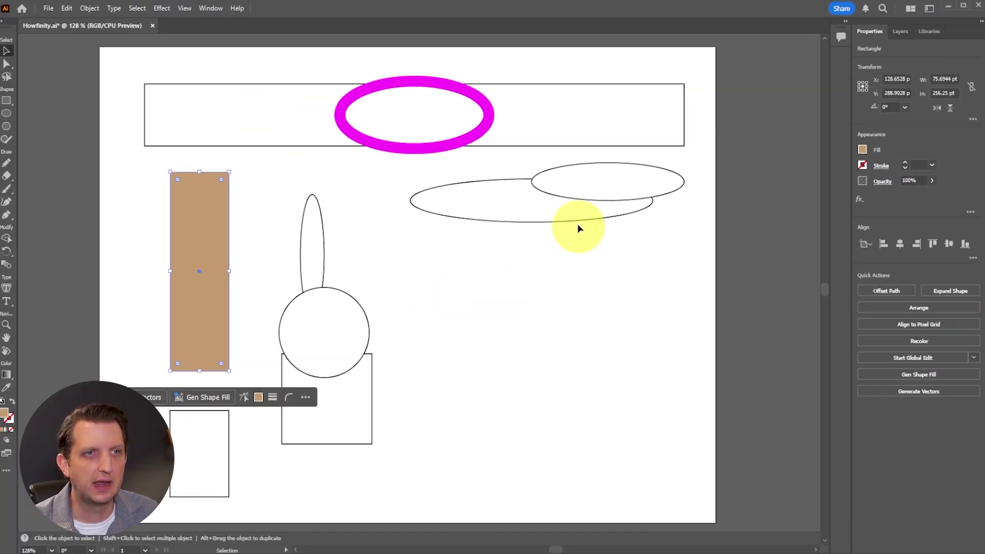
pyautogui.click(581, 230)
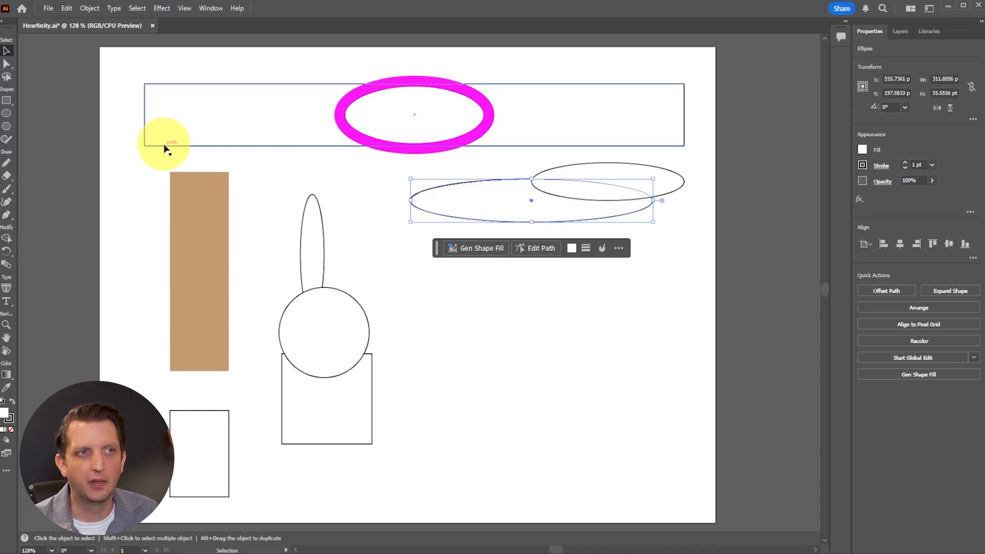
pyautogui.click(447, 265)
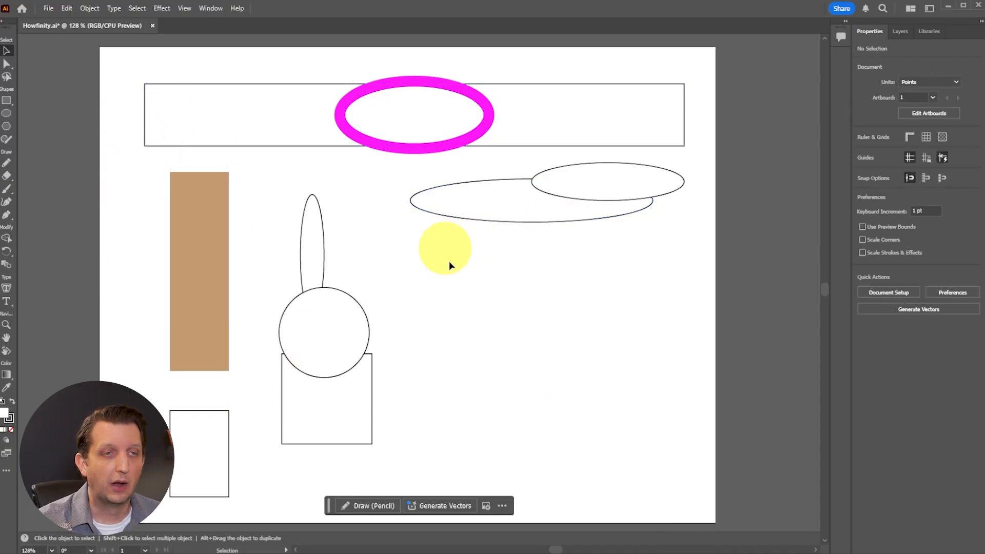
# Step: Reshape the wide flat ellipse into a tall, narrow oval using its bounding-box handles
pyautogui.click(531, 225)
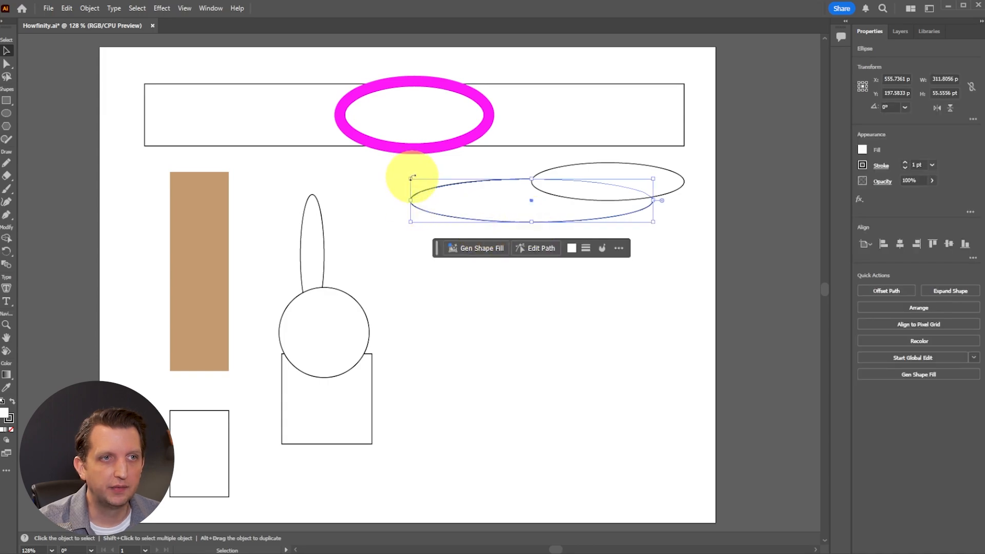
pyautogui.moveTo(413, 202); pyautogui.dragTo(457, 201)
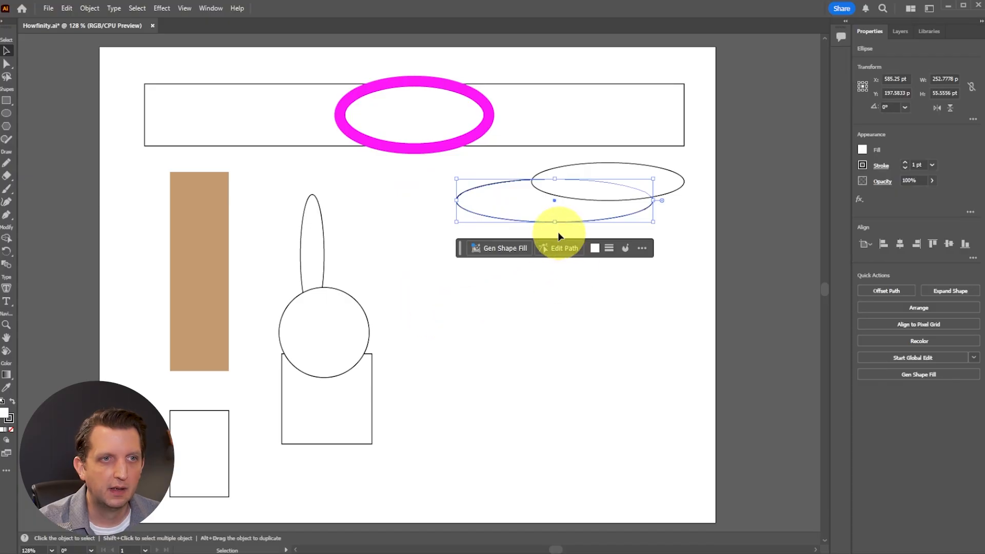
pyautogui.moveTo(554, 222); pyautogui.dragTo(552, 354)
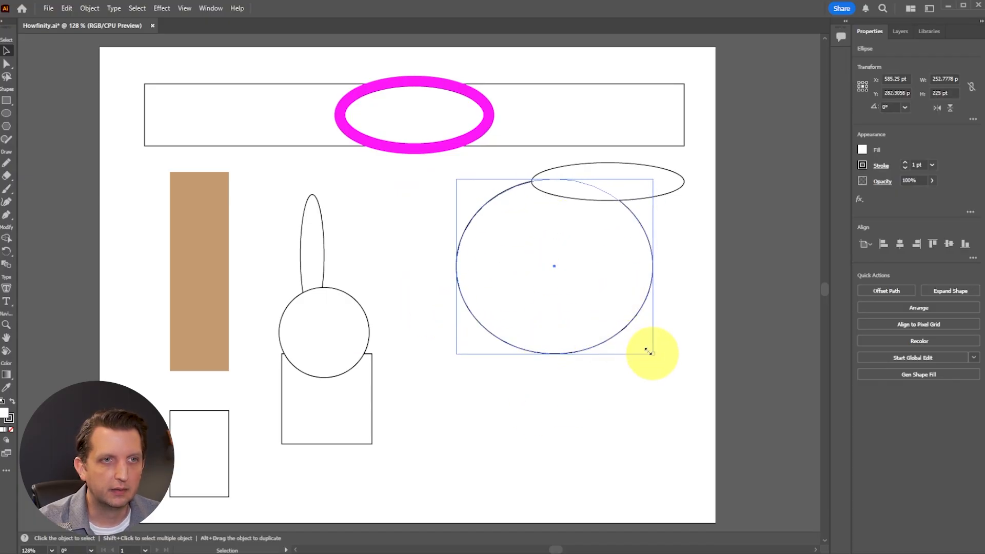
pyautogui.moveTo(652, 353)
pyautogui.mouseDown()
pyautogui.moveTo(501, 331)
pyautogui.moveTo(529, 397)
pyautogui.moveTo(535, 163)
pyautogui.mouseUp()
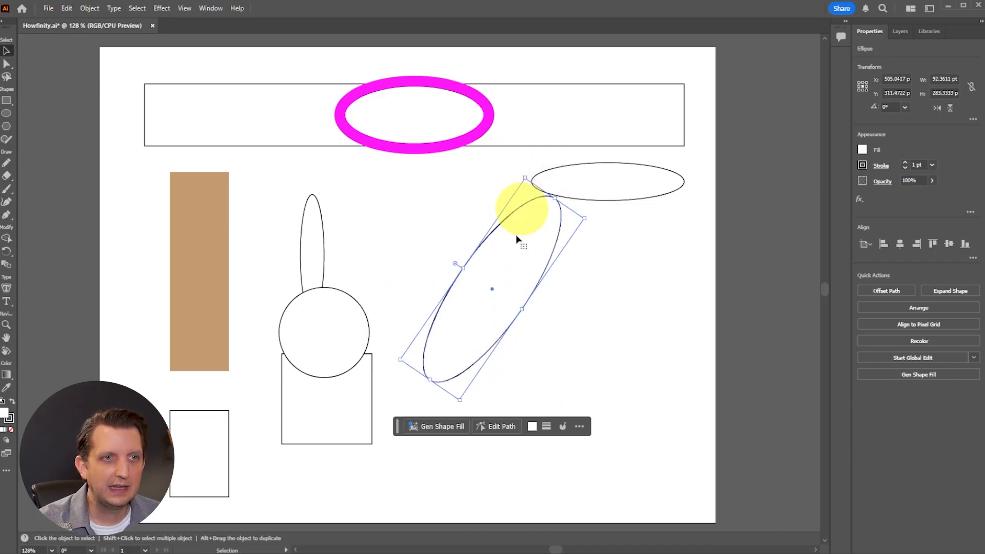
# Step: Tilt the narrow oval diagonally beneath the small ellipse and deselect it
pyautogui.moveTo(508, 316); pyautogui.dragTo(544, 297)
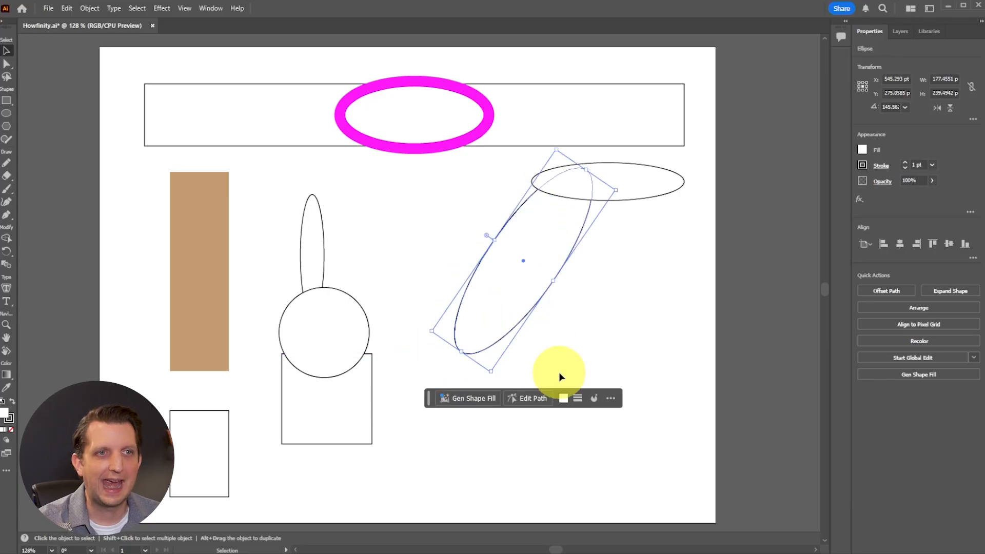
pyautogui.click(669, 360)
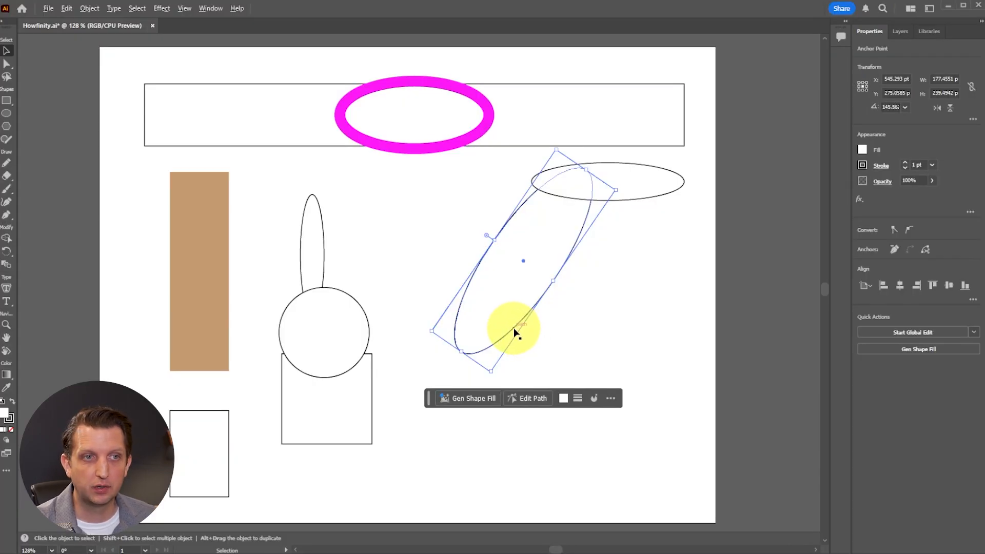
# Step: Alt-drag a copy of the tilted oval to the right so two slanted ovals hang from the small ellipse
pyautogui.moveTo(517, 333); pyautogui.dragTo(607, 333)
pyautogui.click(582, 246)
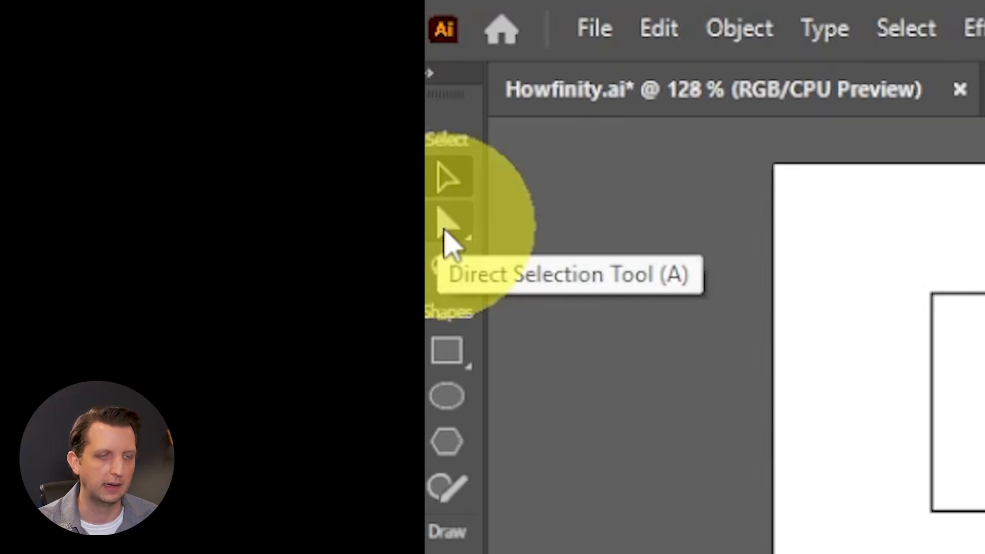
# Step: With the Direct Selection tool, select the square below the circle and pull its right side outward
pyautogui.click(449, 227)
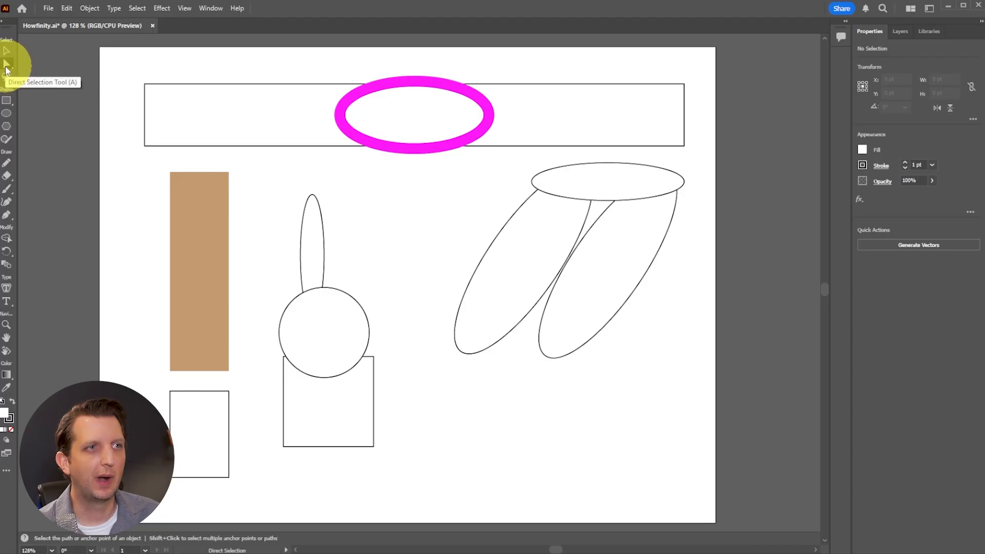
pyautogui.click(374, 424)
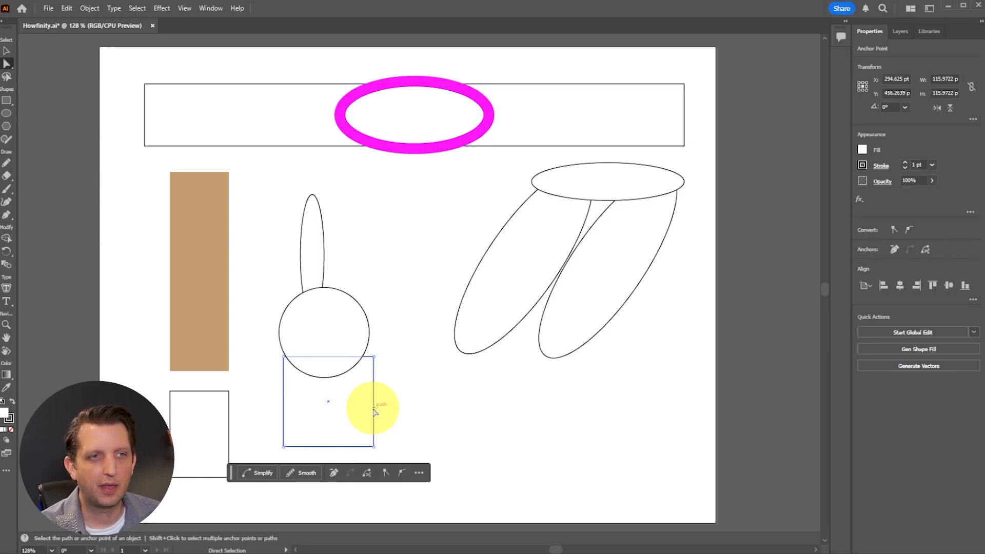
pyautogui.moveTo(375, 413)
pyautogui.mouseDown()
pyautogui.moveTo(468, 413)
pyautogui.moveTo(420, 477)
pyautogui.mouseUp()
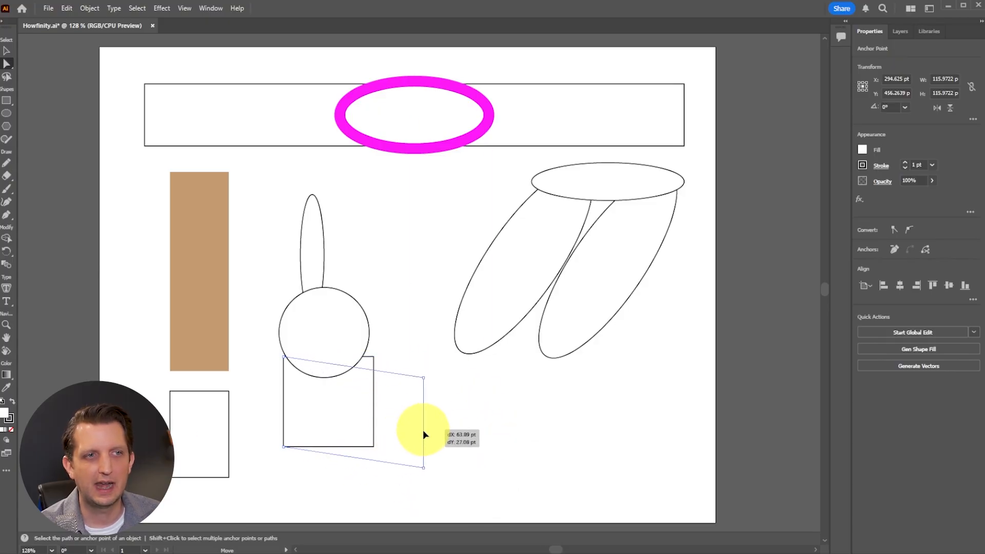
pyautogui.moveTo(419, 477)
pyautogui.mouseDown()
pyautogui.moveTo(434, 425)
pyautogui.moveTo(427, 466)
pyautogui.mouseUp()
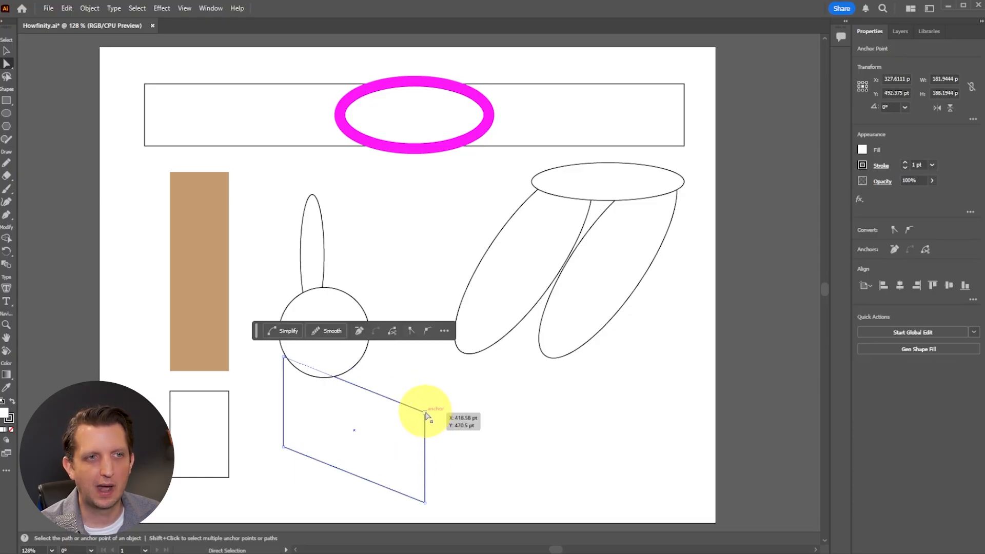
# Step: Drag the corner points and lower edge to flatten the square into a thin triangle reaching rightward
pyautogui.moveTo(426, 416); pyautogui.dragTo(453, 380)
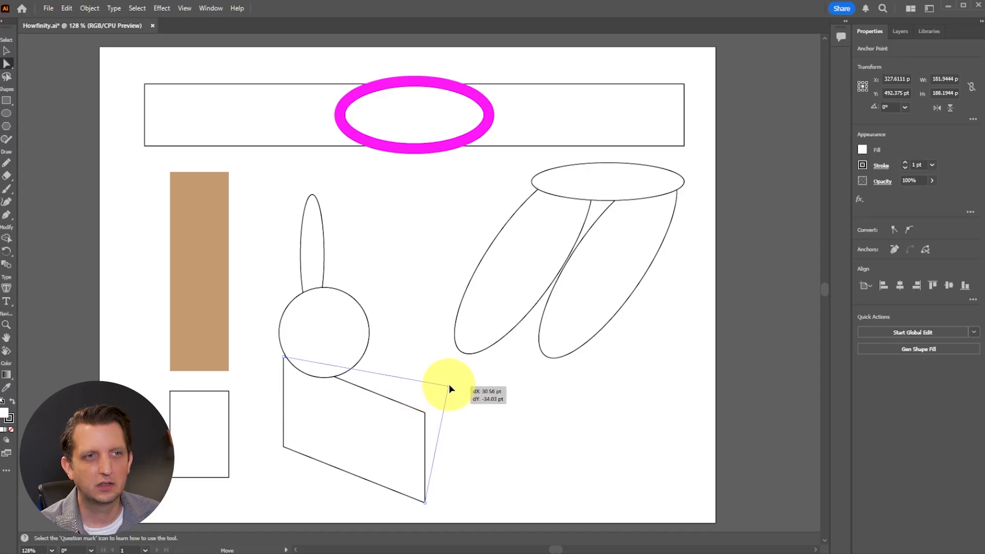
pyautogui.moveTo(453, 381); pyautogui.dragTo(530, 374)
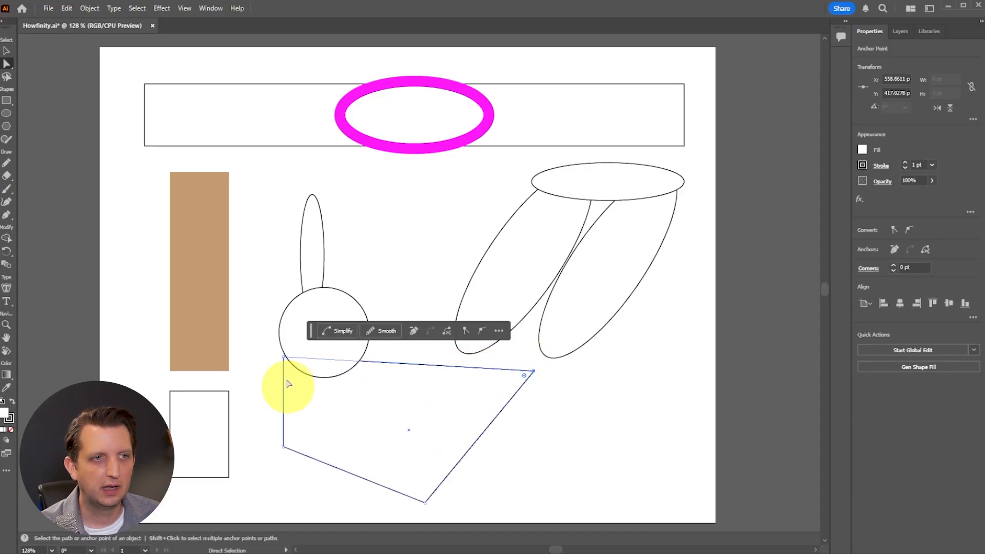
pyautogui.moveTo(284, 359); pyautogui.dragTo(327, 416)
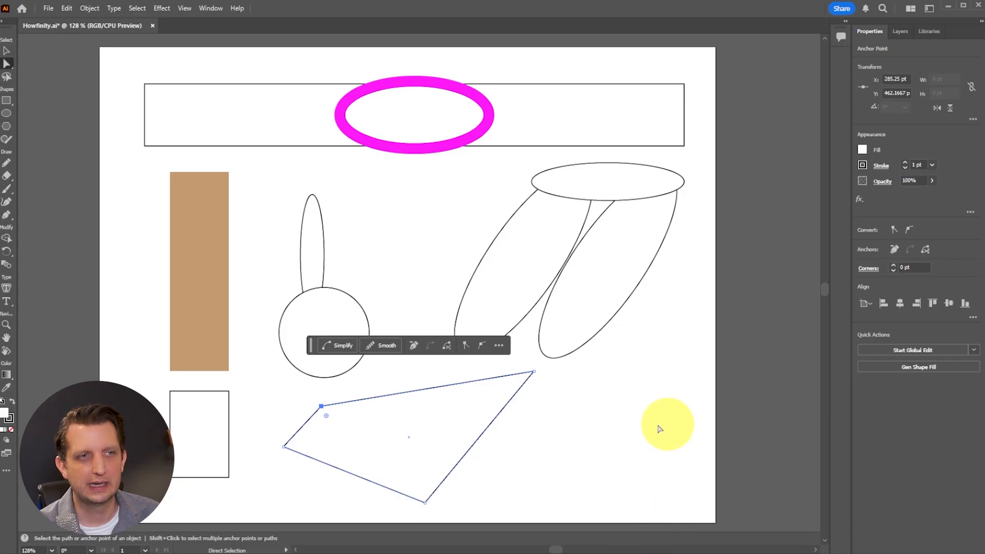
pyautogui.moveTo(355, 476); pyautogui.dragTo(401, 471)
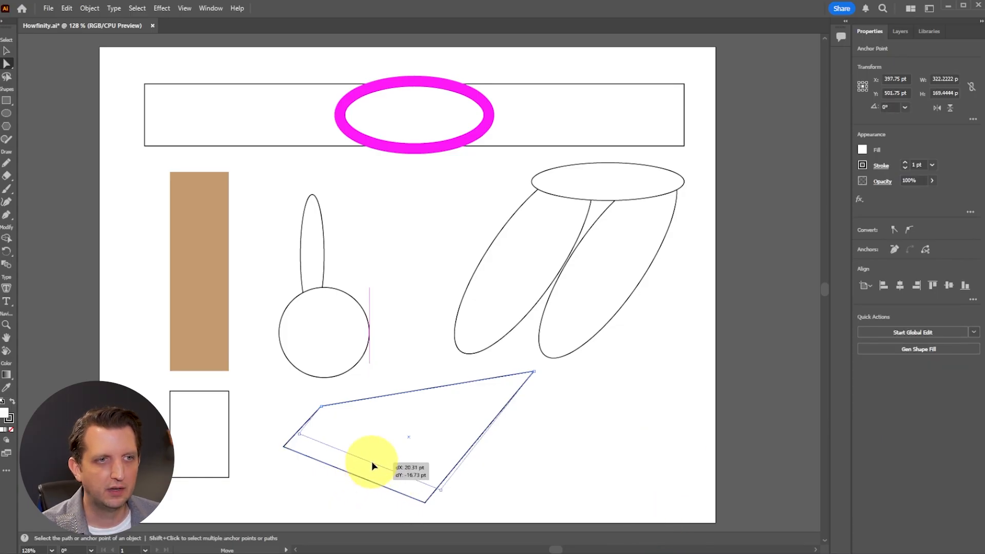
pyautogui.moveTo(412, 464)
pyautogui.mouseDown()
pyautogui.moveTo(377, 432)
pyautogui.moveTo(382, 425)
pyautogui.mouseUp()
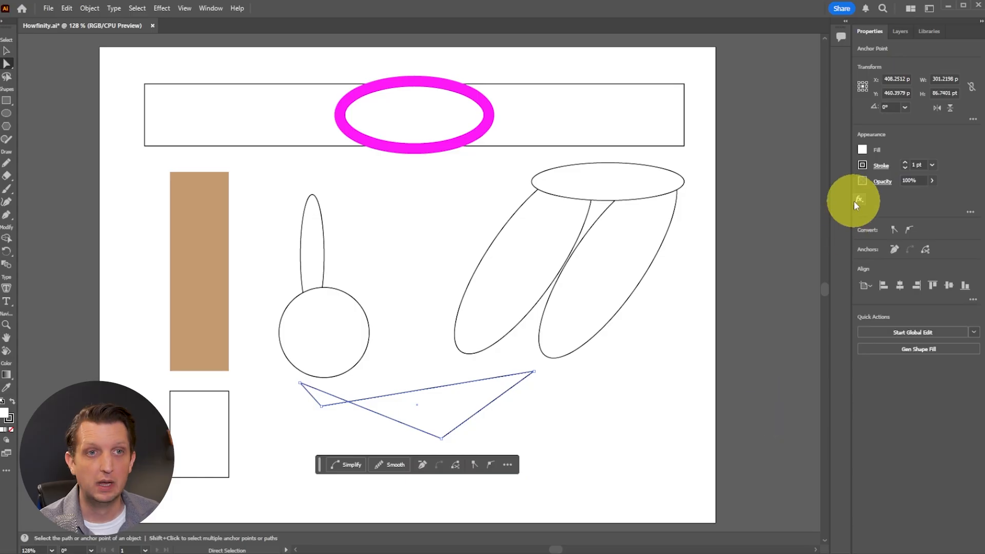
# Step: Fill the thin triangle with green from the Appearance fill swatches
pyautogui.click(862, 152)
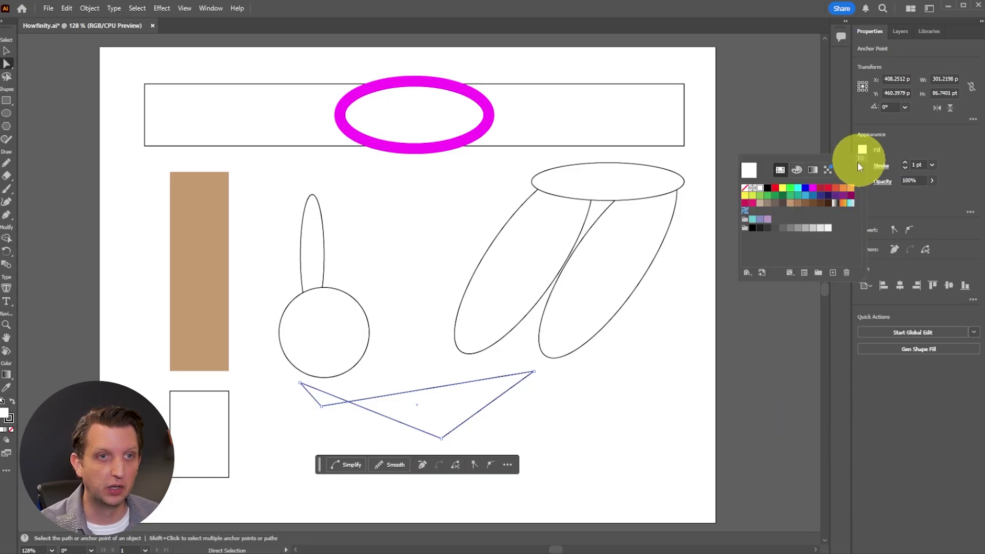
pyautogui.click(760, 199)
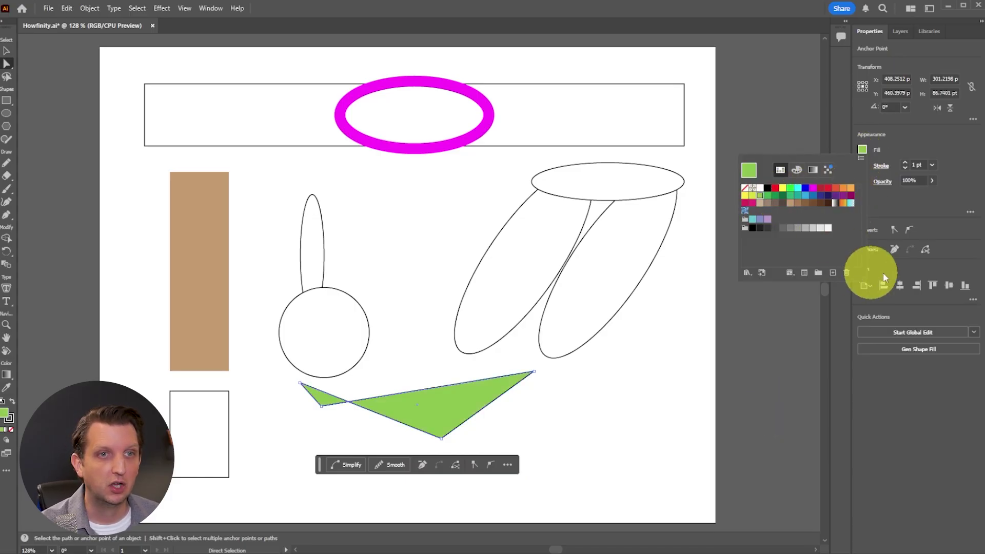
pyautogui.click(895, 170)
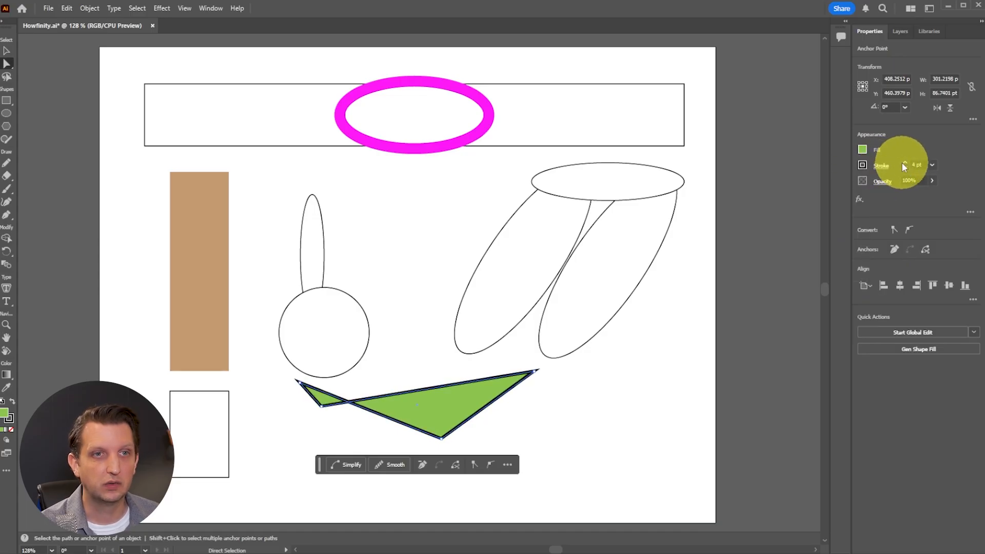
# Step: Give the triangle a 5 pt blue stroke, then deselect it
pyautogui.click(904, 162)
pyautogui.click(863, 166)
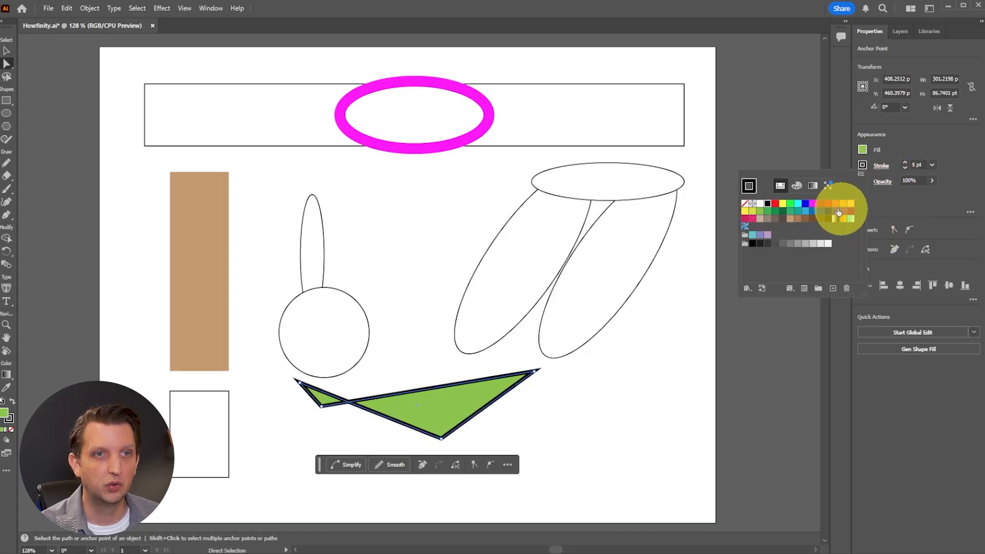
pyautogui.click(805, 205)
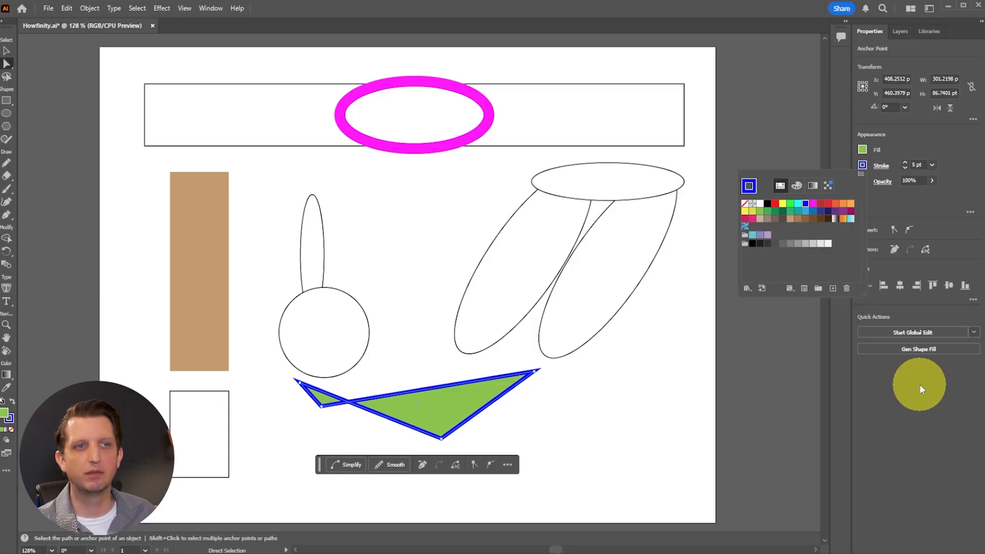
pyautogui.press('v')
pyautogui.click(58, 85)
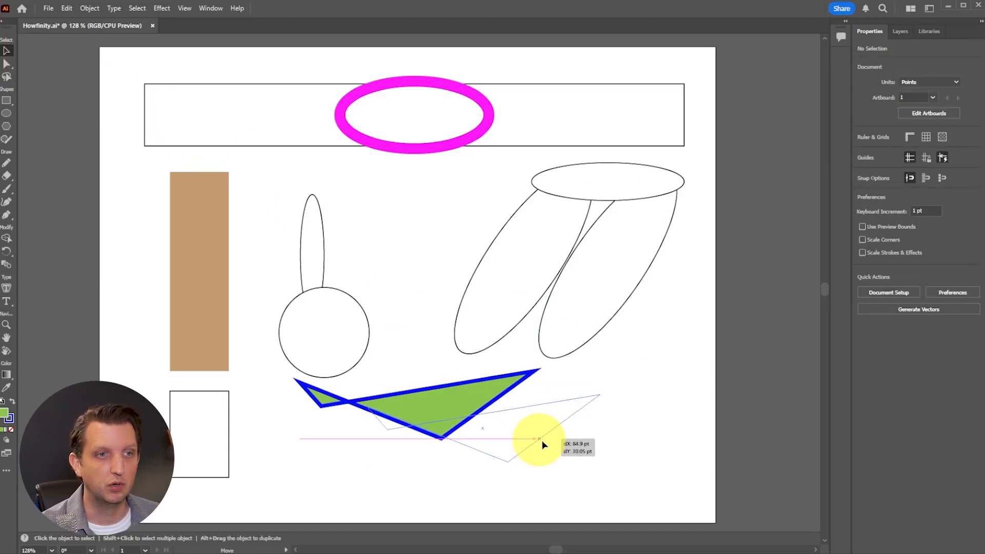
# Step: Move the green triangle and scale it up to stretch across the lower artboard
pyautogui.moveTo(475, 420); pyautogui.dragTo(575, 448)
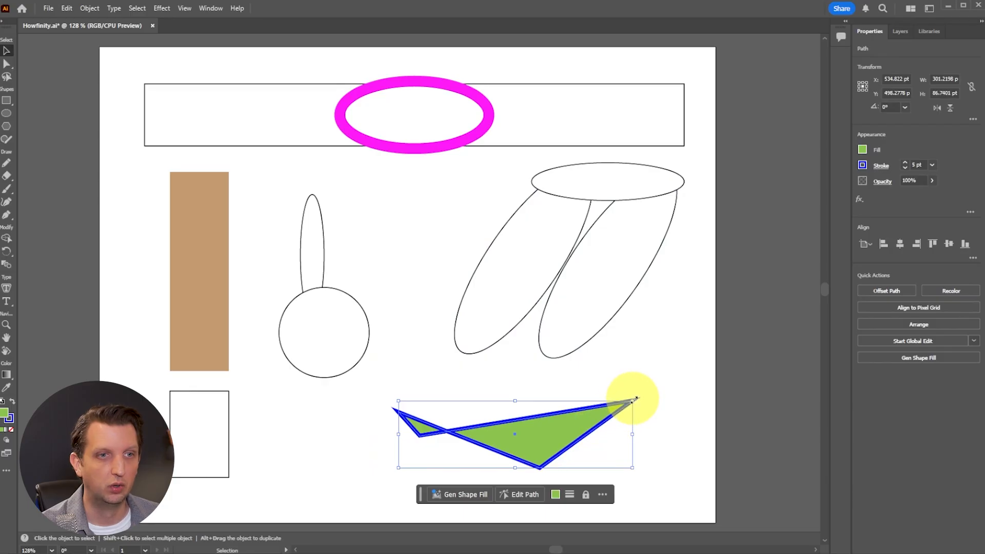
pyautogui.moveTo(632, 398); pyautogui.dragTo(256, 499)
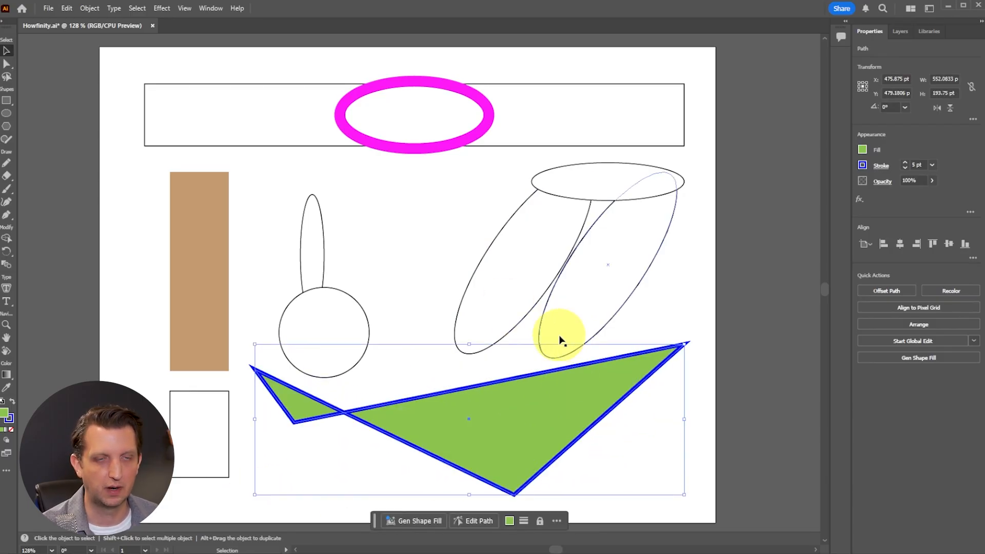
pyautogui.click(432, 254)
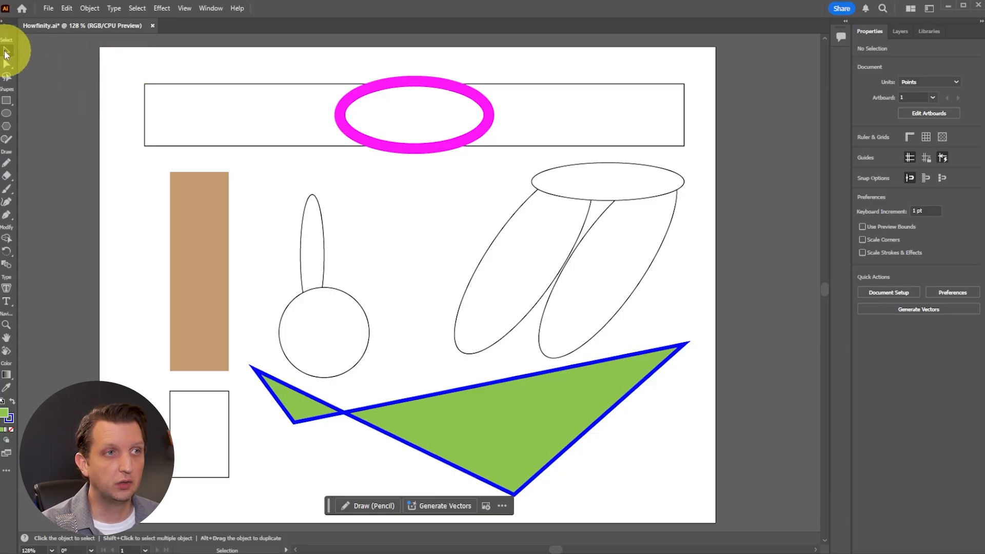
# Step: Marquee-select every shape and scale them down into a cluster at the artboard's top-left corner
pyautogui.moveTo(196, 113); pyautogui.dragTo(552, 324)
pyautogui.moveTo(660, 402)
pyautogui.mouseDown()
pyautogui.moveTo(708, 523)
pyautogui.moveTo(328, 272)
pyautogui.mouseUp()
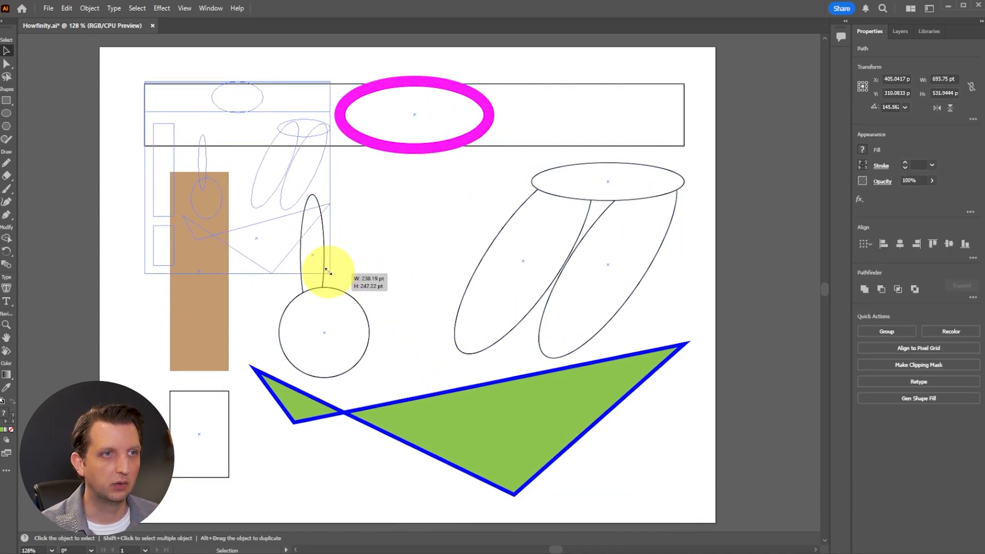
pyautogui.moveTo(329, 270)
pyautogui.mouseDown()
pyautogui.moveTo(364, 195)
pyautogui.moveTo(255, 514)
pyautogui.moveTo(446, 385)
pyautogui.moveTo(404, 282)
pyautogui.moveTo(281, 280)
pyautogui.moveTo(297, 286)
pyautogui.mouseUp()
pyautogui.click(114, 267)
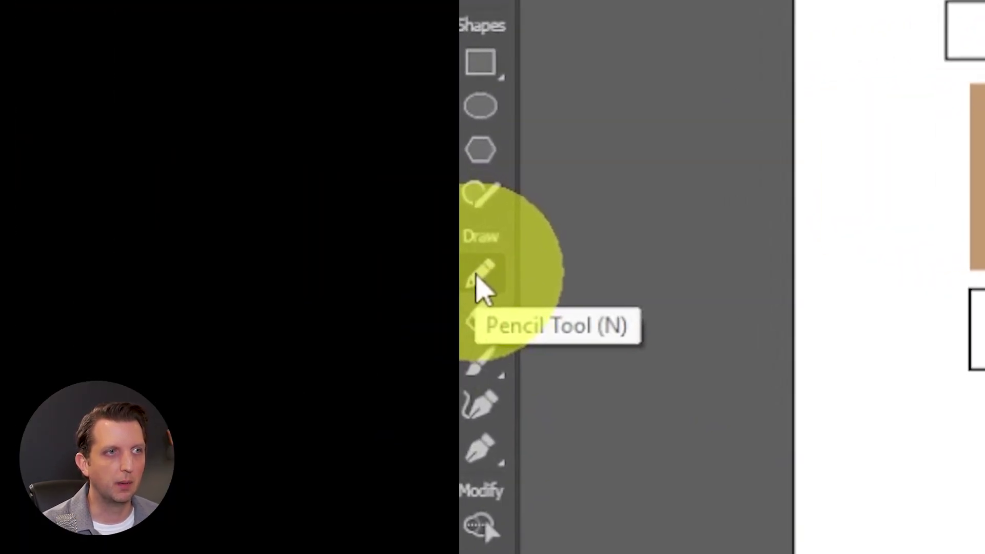
# Step: Choose the Pencil tool with Fill set to None and a red 5 pt stroke
pyautogui.click(479, 279)
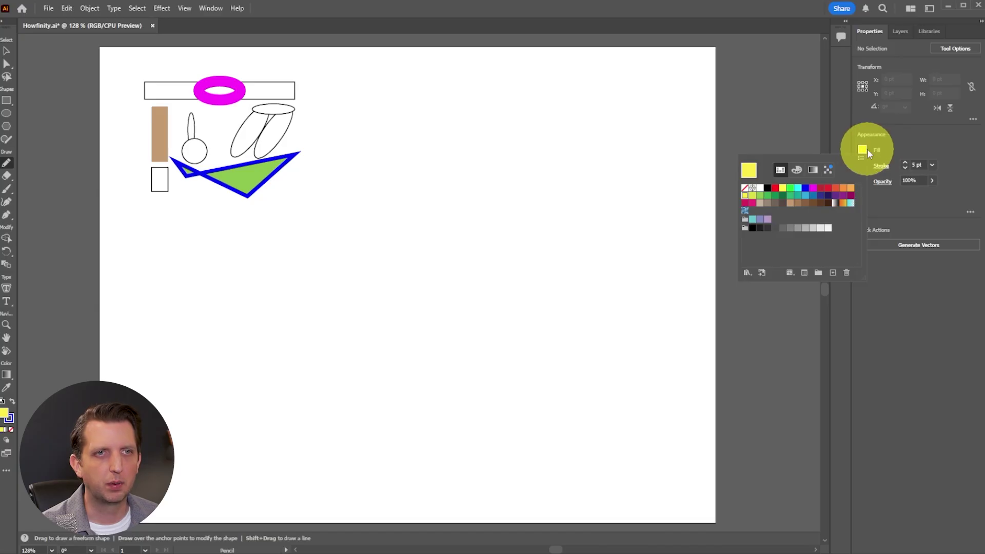
pyautogui.click(863, 149)
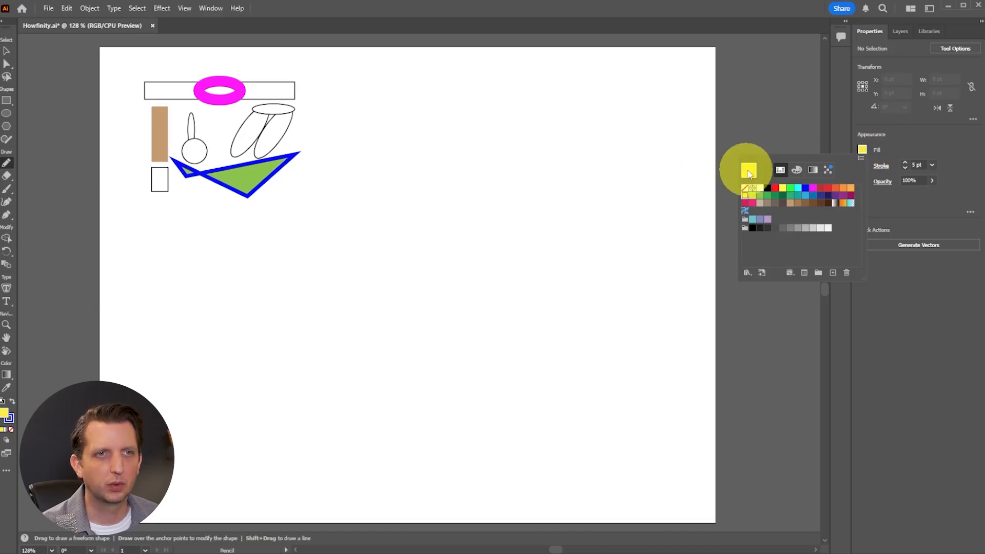
pyautogui.click(928, 143)
pyautogui.click(864, 165)
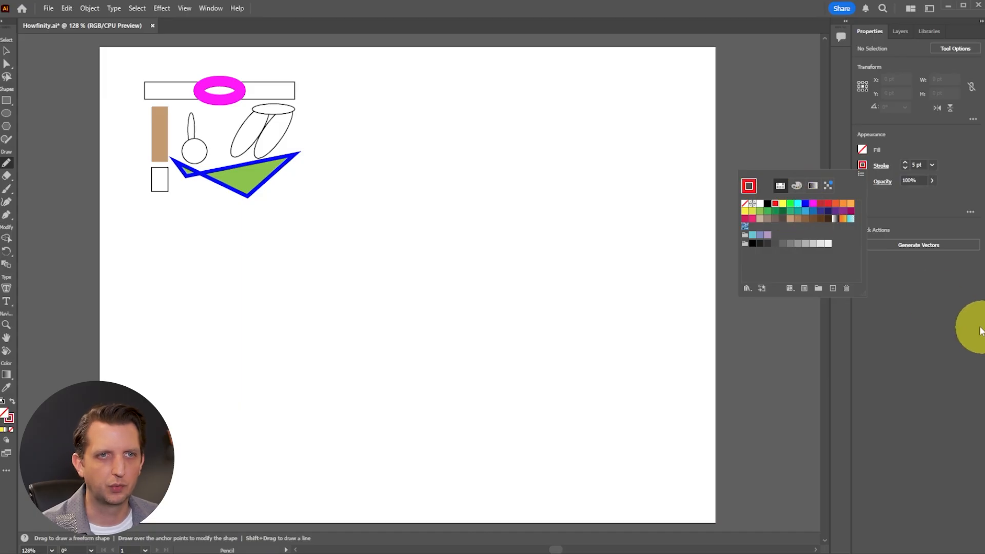
pyautogui.click(940, 331)
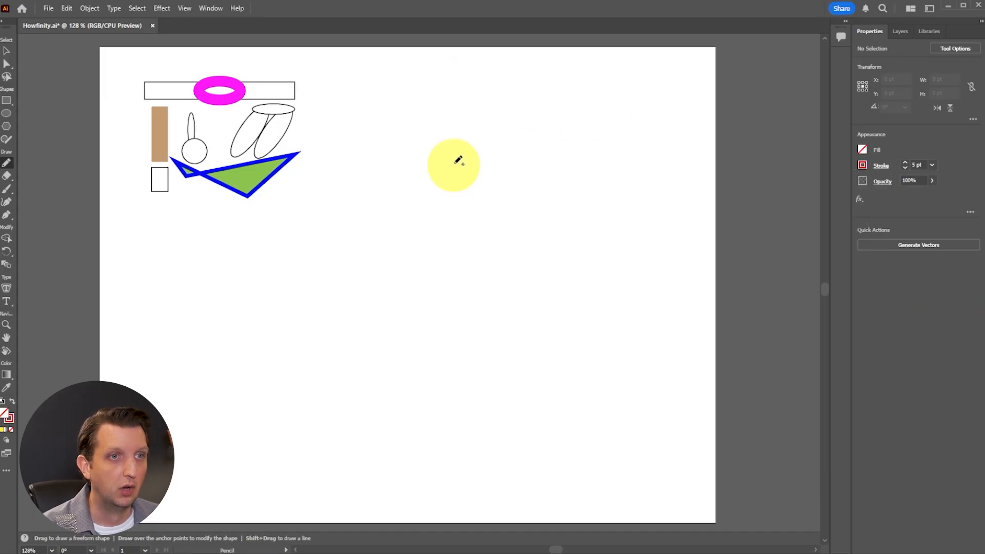
# Step: Draw a closed freehand wavy blob with the Pencil to the right of the shapes
pyautogui.moveTo(450, 93); pyautogui.dragTo(615, 181)
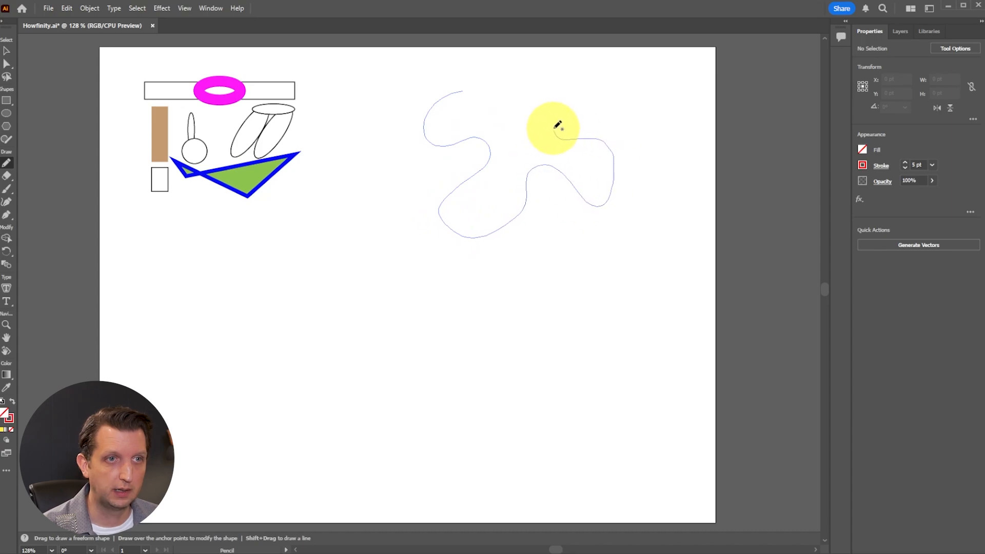
pyautogui.moveTo(616, 180); pyautogui.dragTo(462, 91)
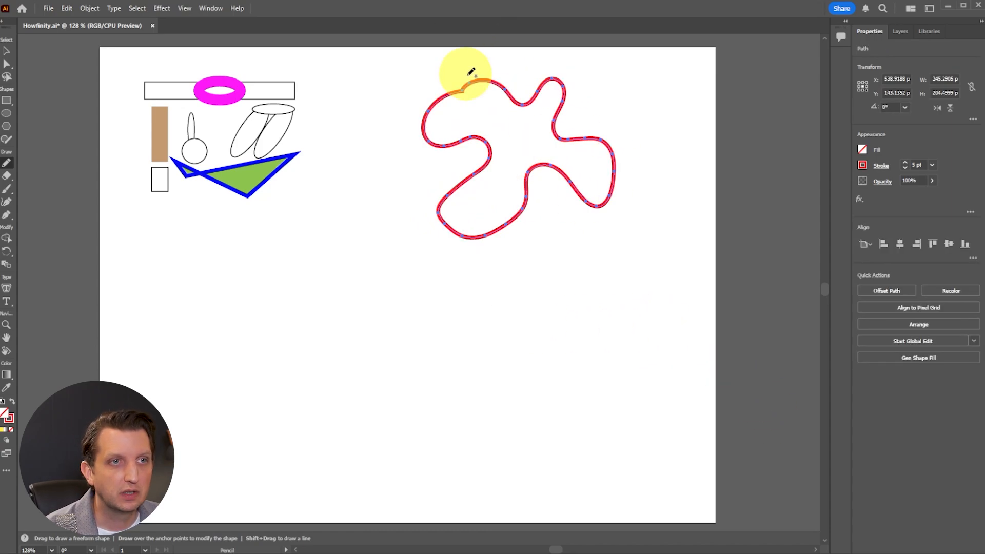
pyautogui.click(5, 51)
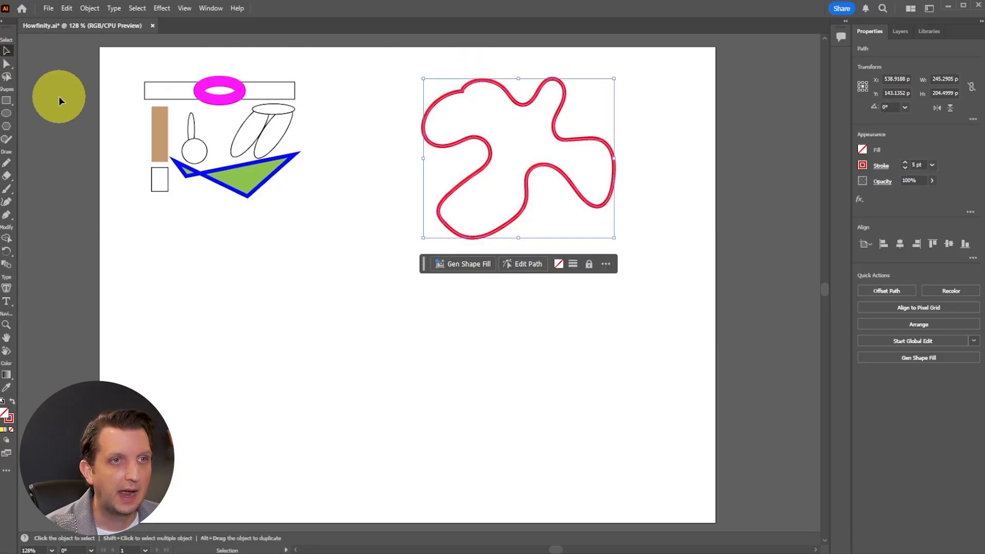
# Step: Show the blob's anchor points and rework its inner and left curves
pyautogui.click(6, 68)
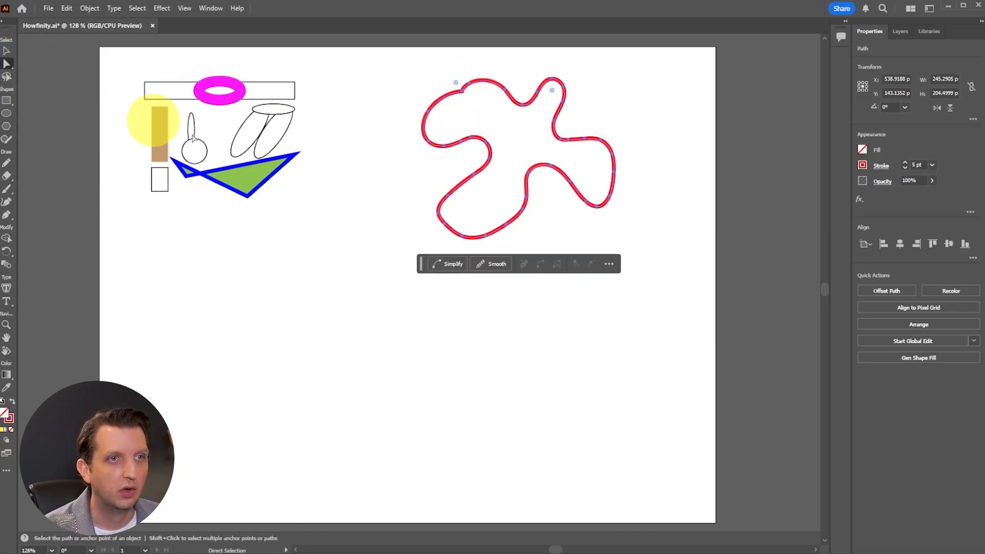
pyautogui.click(471, 160)
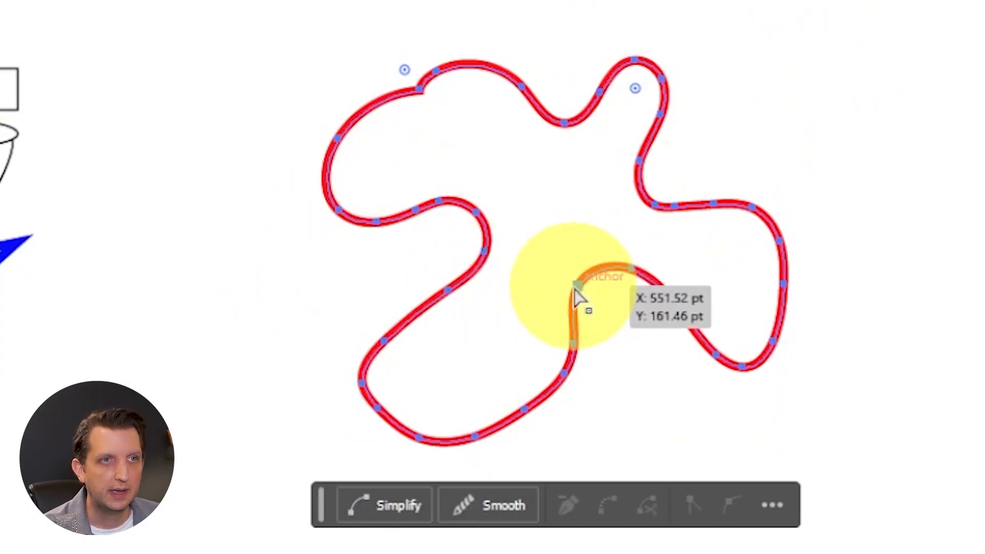
pyautogui.moveTo(419, 97); pyautogui.dragTo(408, 90)
pyautogui.click(442, 173)
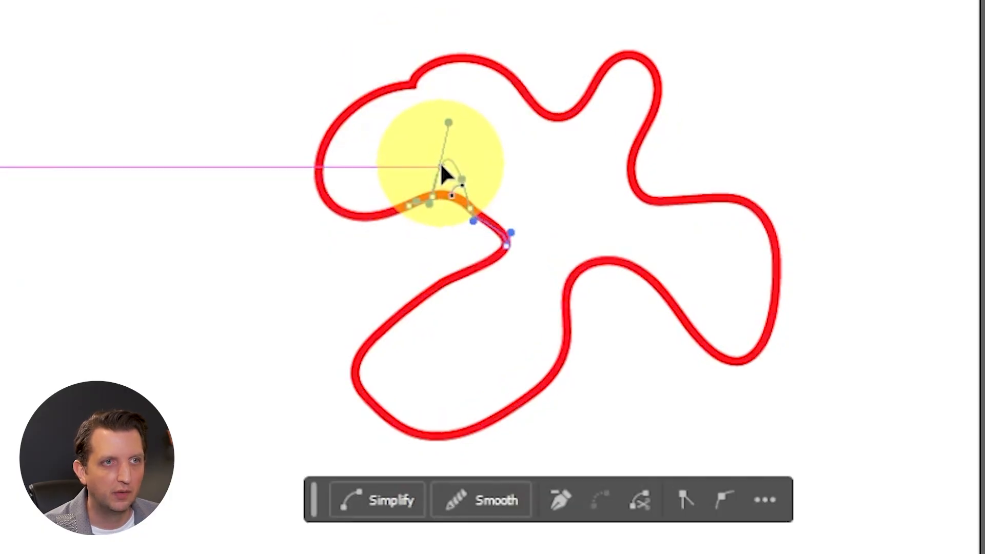
pyautogui.moveTo(492, 196); pyautogui.dragTo(508, 188)
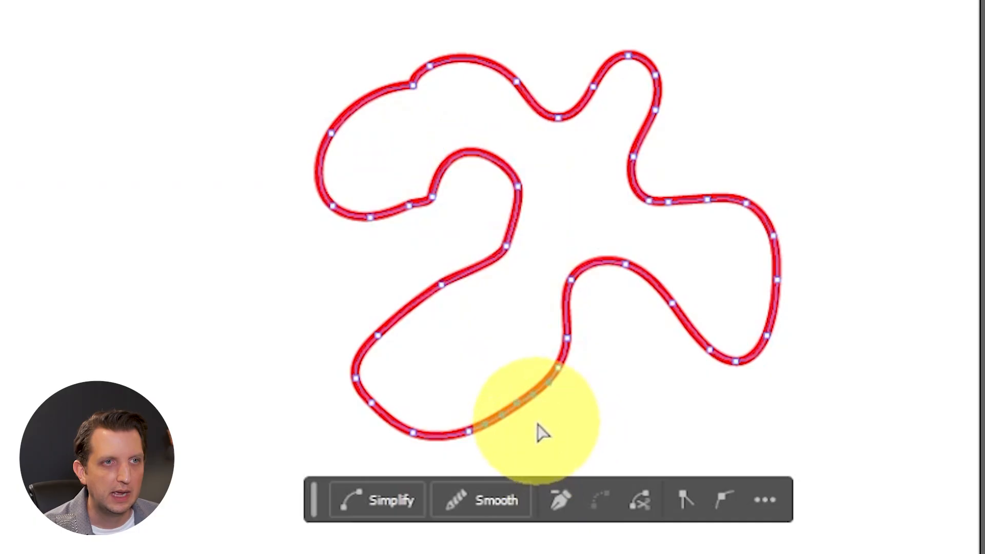
# Step: Pull the blob's lower curve down and round it into a smooth lobe with its direction handles
pyautogui.click(517, 411)
pyautogui.moveTo(518, 412); pyautogui.dragTo(577, 446)
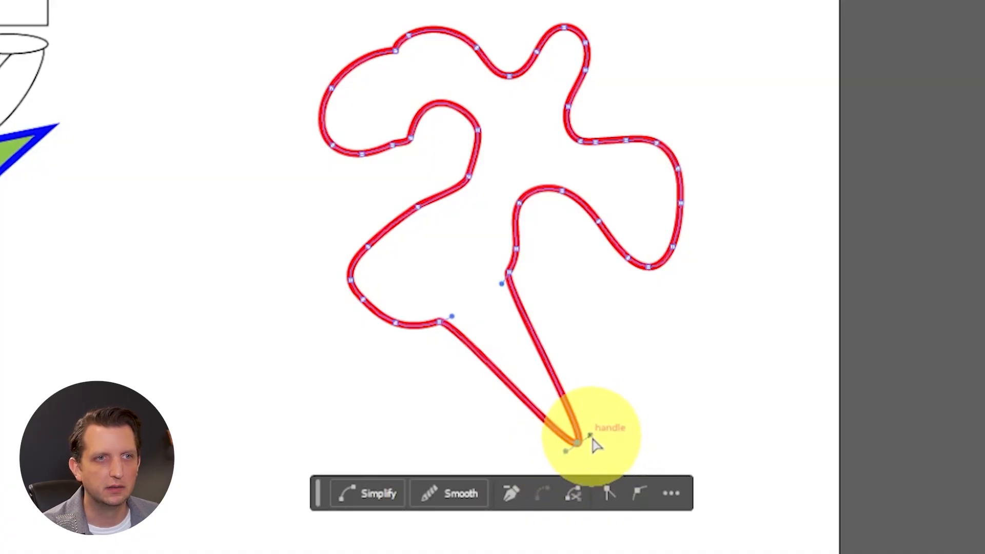
pyautogui.moveTo(590, 430)
pyautogui.mouseDown()
pyautogui.moveTo(660, 379)
pyautogui.moveTo(639, 459)
pyautogui.mouseUp()
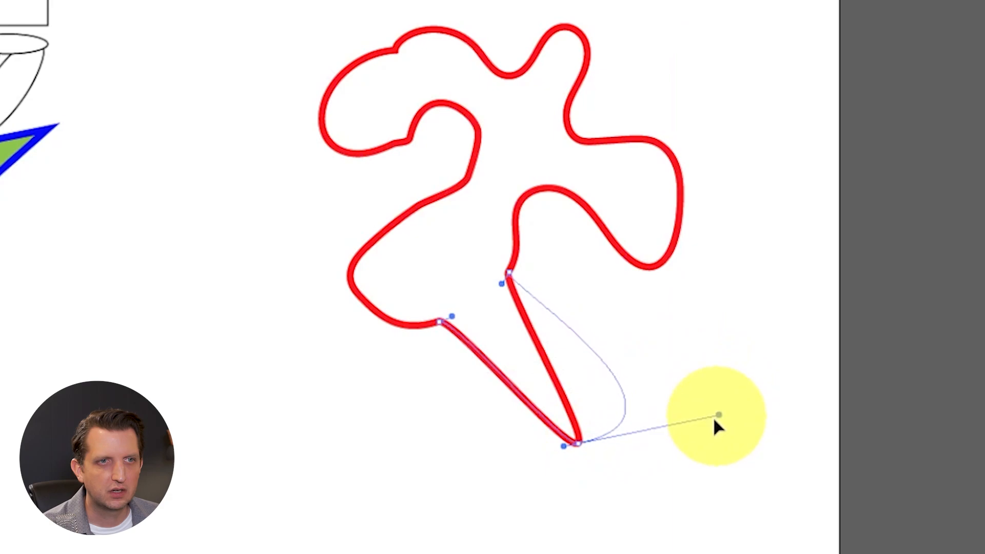
pyautogui.moveTo(639, 459); pyautogui.dragTo(791, 377)
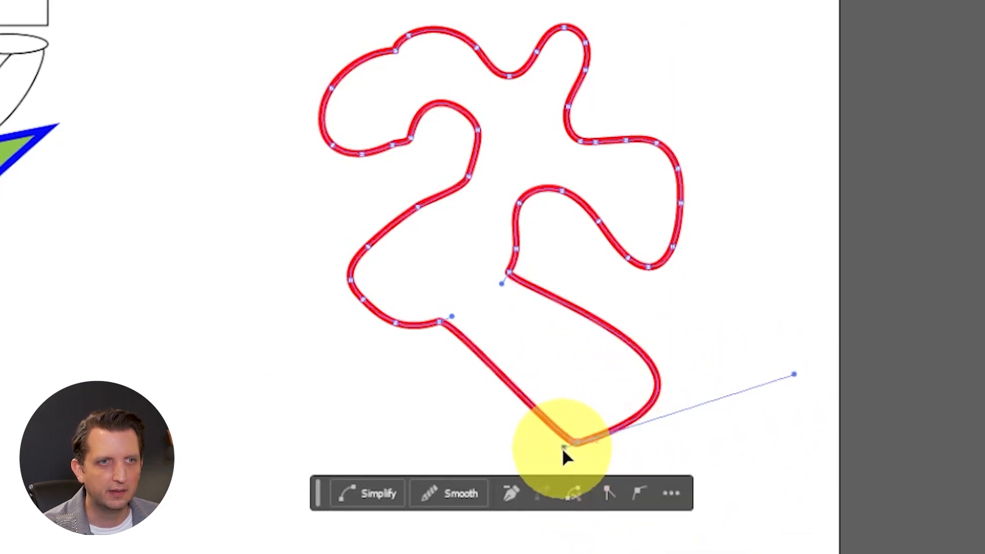
pyautogui.moveTo(562, 448)
pyautogui.mouseDown()
pyautogui.moveTo(585, 451)
pyautogui.moveTo(541, 398)
pyautogui.mouseUp()
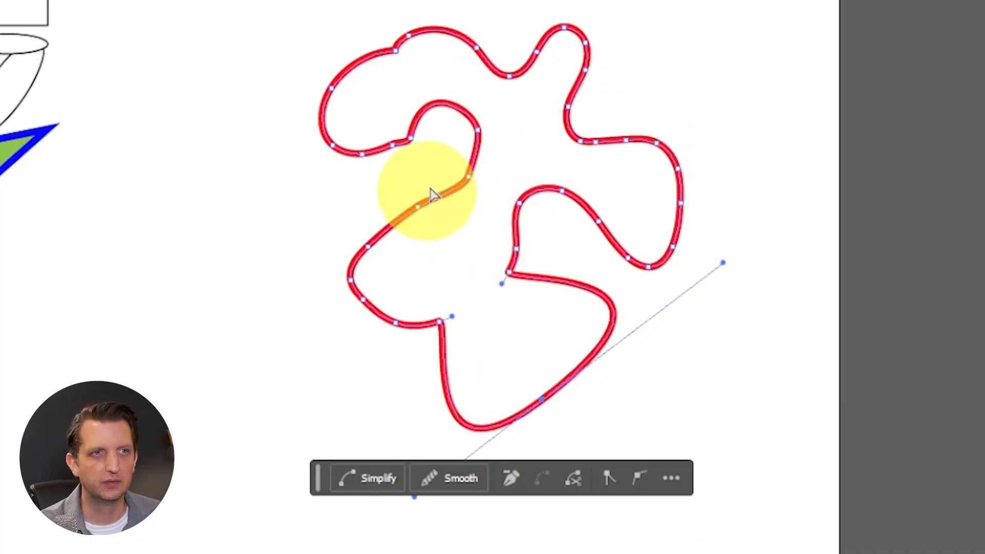
# Step: Reshape the blob's upper-right and top-left curves
pyautogui.click(407, 163)
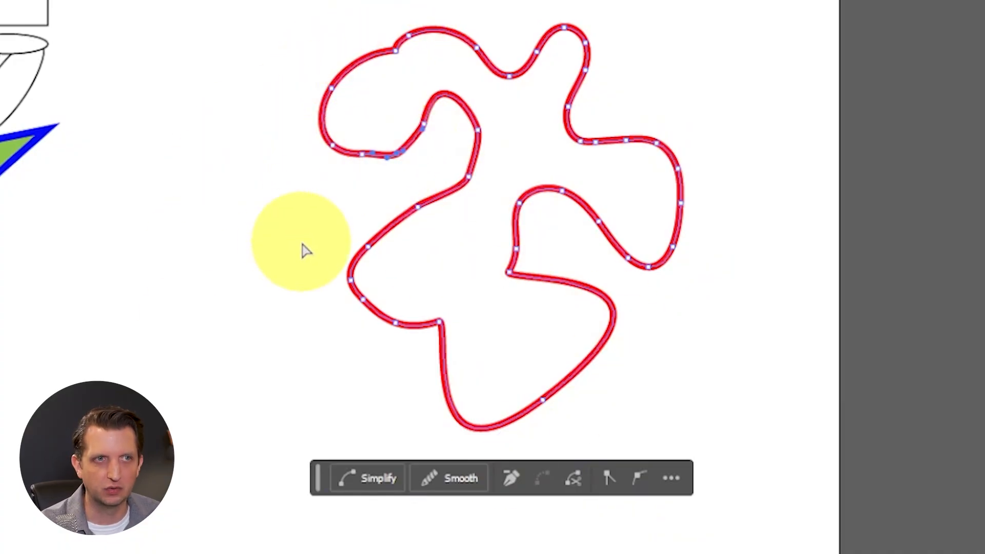
pyautogui.moveTo(570, 114); pyautogui.dragTo(603, 76)
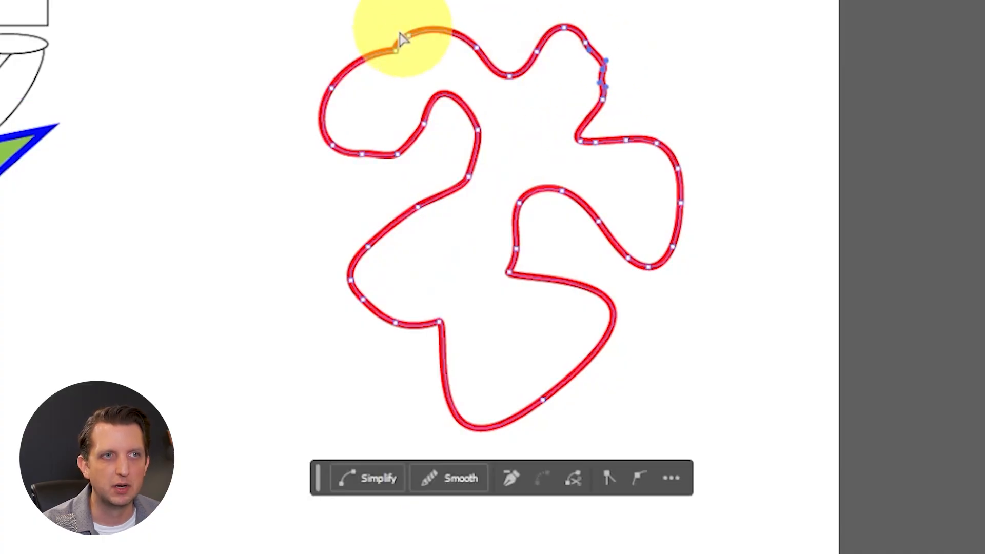
pyautogui.moveTo(400, 42)
pyautogui.mouseDown()
pyautogui.moveTo(372, 46)
pyautogui.moveTo(362, 35)
pyautogui.mouseUp()
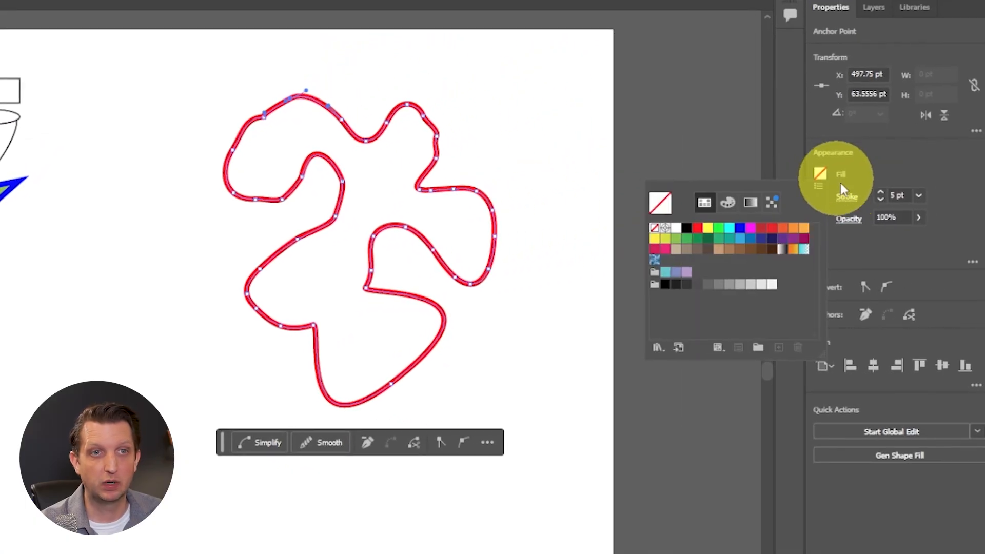
# Step: Fill the blob yellow and change its stroke from red to gray
pyautogui.click(841, 182)
pyautogui.click(704, 235)
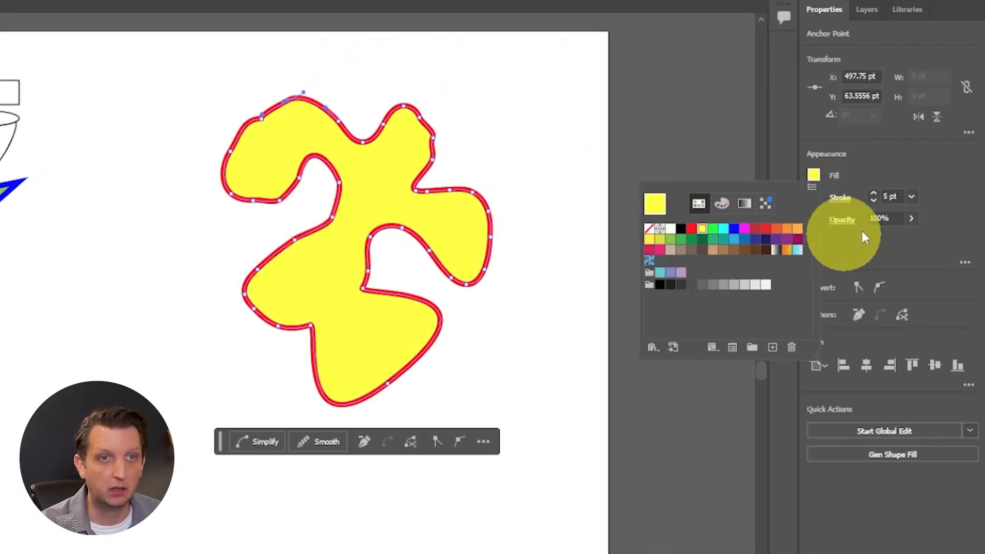
pyautogui.click(813, 197)
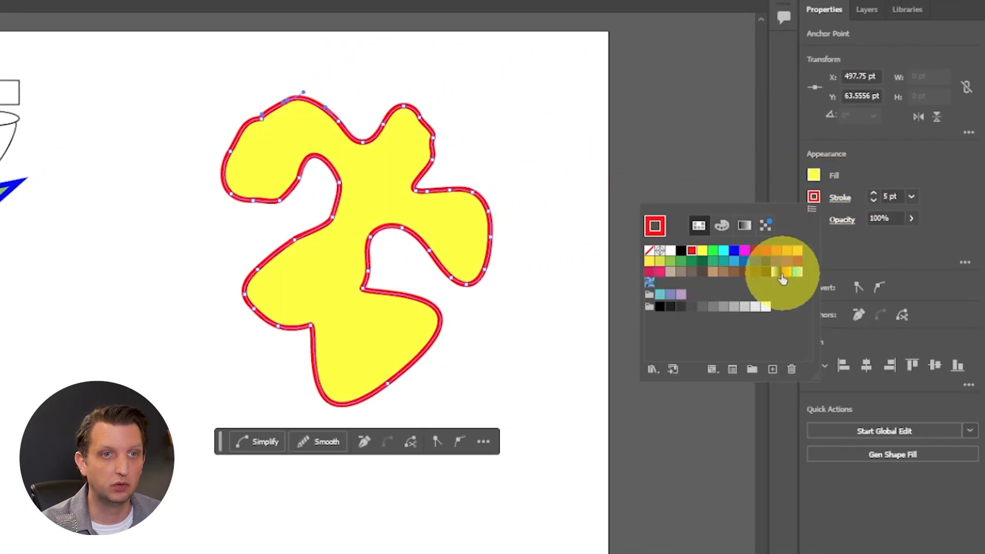
pyautogui.click(709, 308)
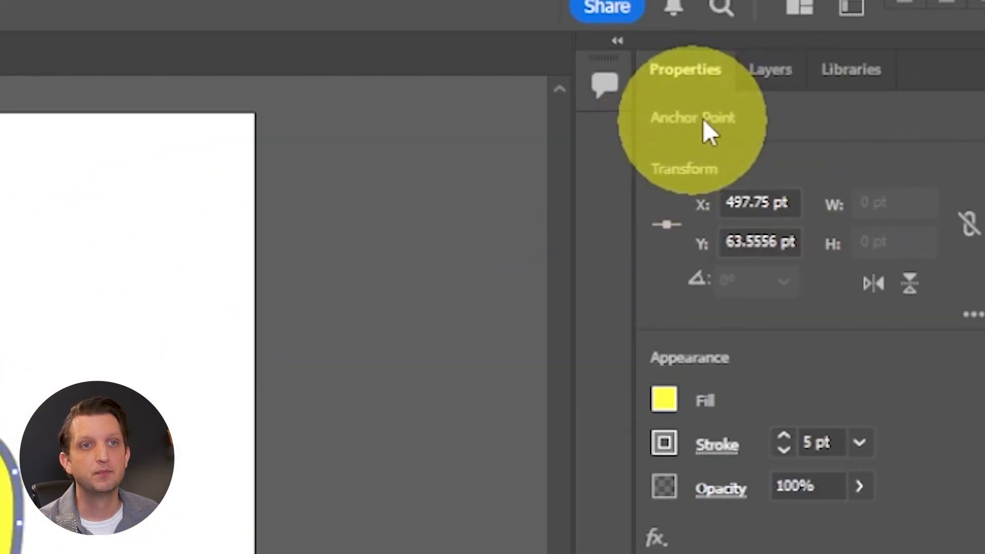
# Step: Restack Layer 1: yellow Path below the pink Ellipse, bottom Rectangle brought to the top
pyautogui.click(867, 9)
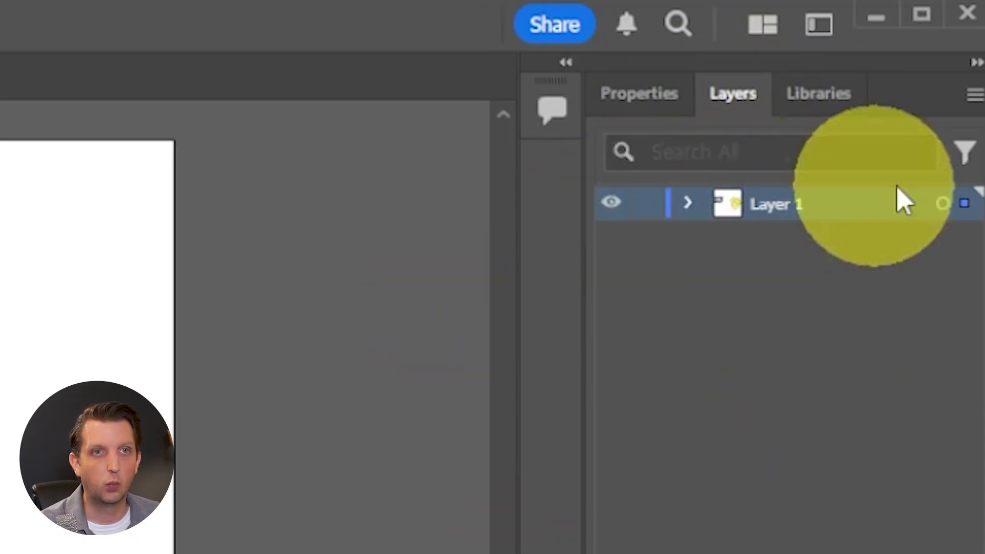
pyautogui.click(690, 205)
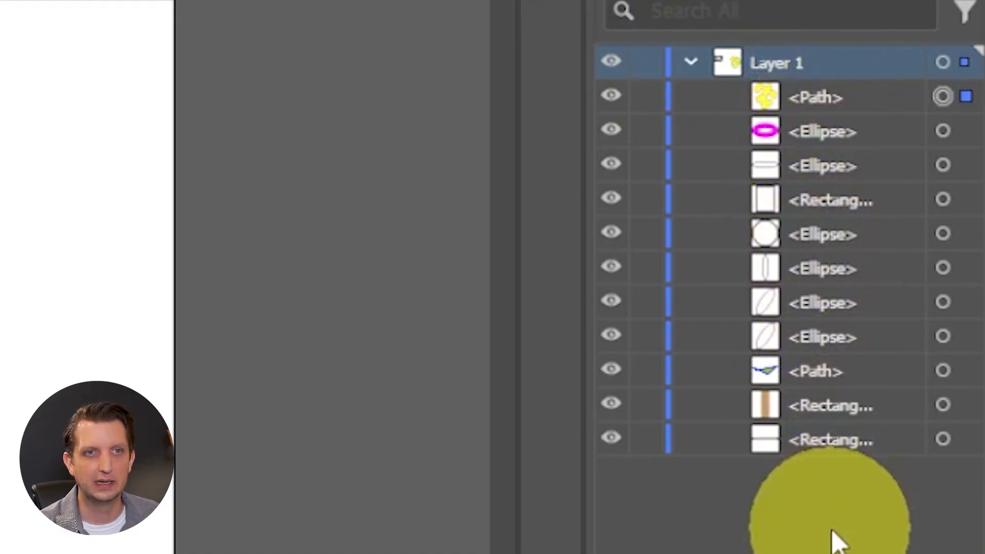
pyautogui.click(825, 303)
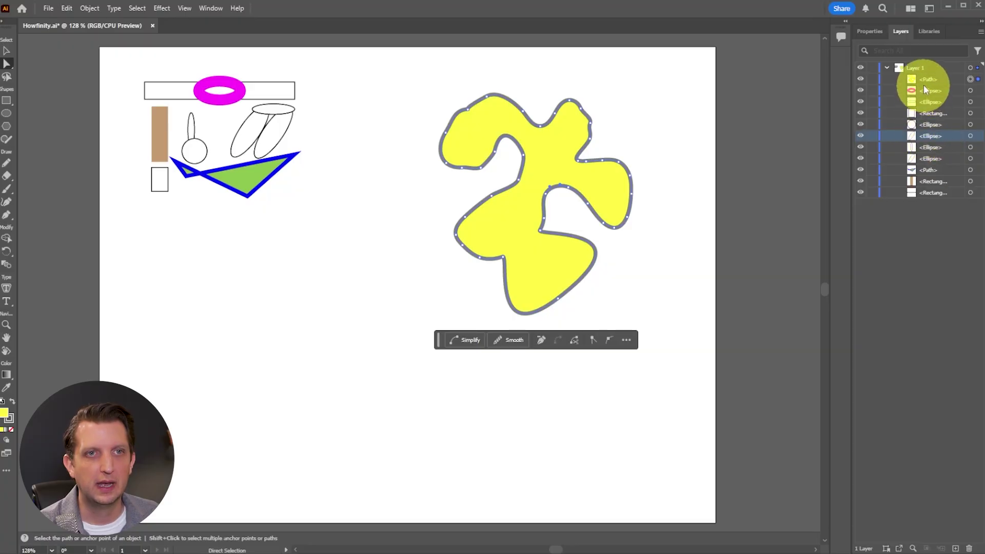
pyautogui.moveTo(924, 80); pyautogui.dragTo(932, 90)
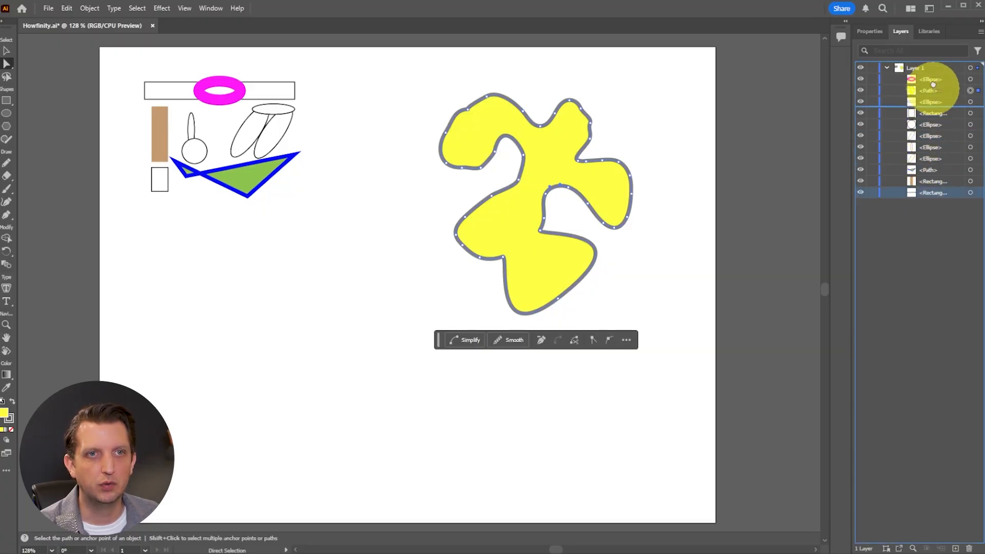
pyautogui.moveTo(932, 192); pyautogui.dragTo(931, 74)
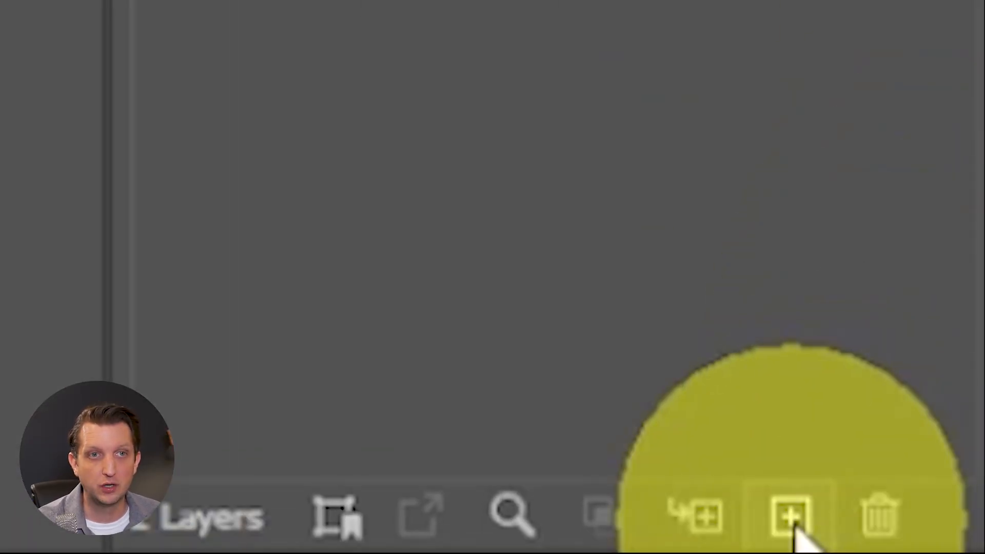
# Step: Add Layer 2 and draw overlapping yellow gray-outlined rectangles in the lower left
pyautogui.click(792, 515)
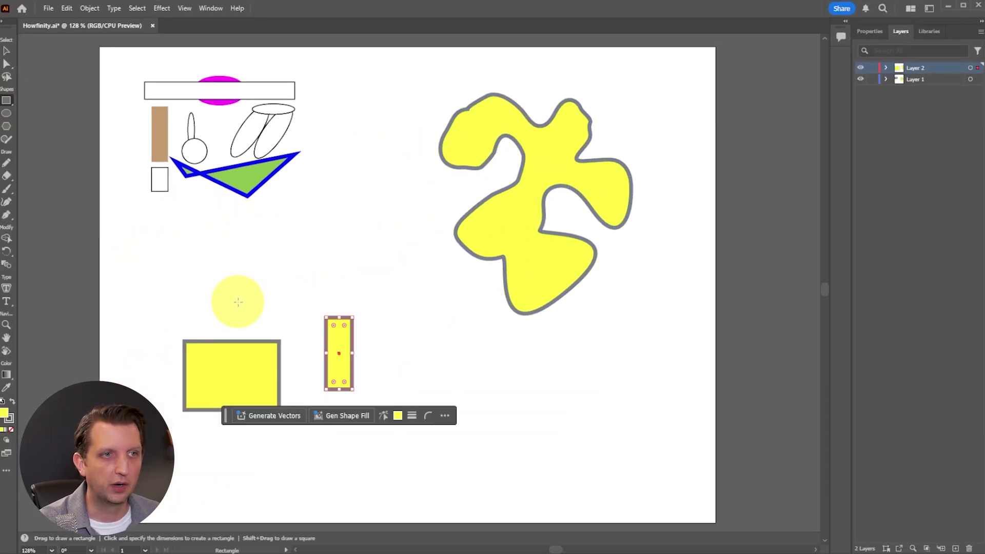
pyautogui.moveTo(239, 303)
pyautogui.mouseDown()
pyautogui.moveTo(339, 329)
pyautogui.moveTo(333, 338)
pyautogui.mouseUp()
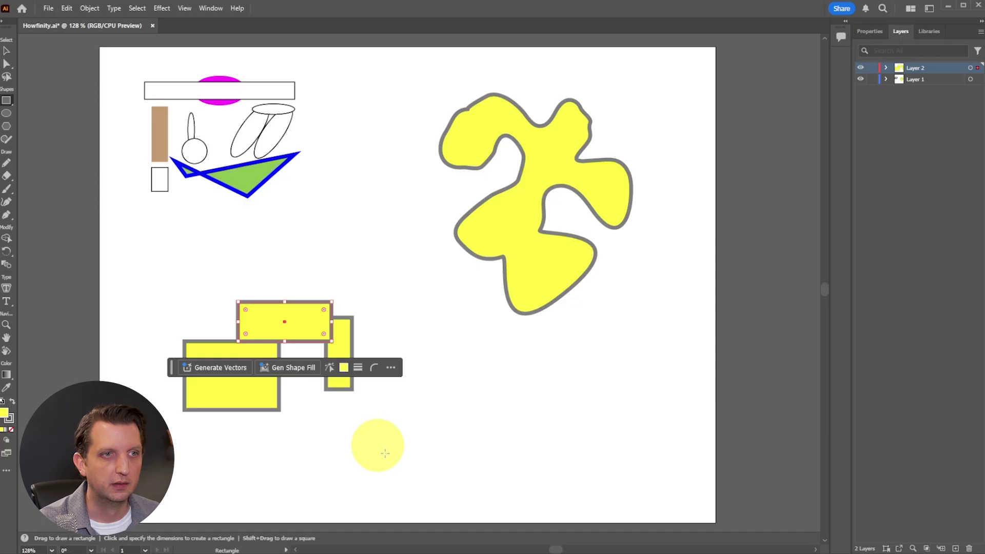
pyautogui.click(887, 68)
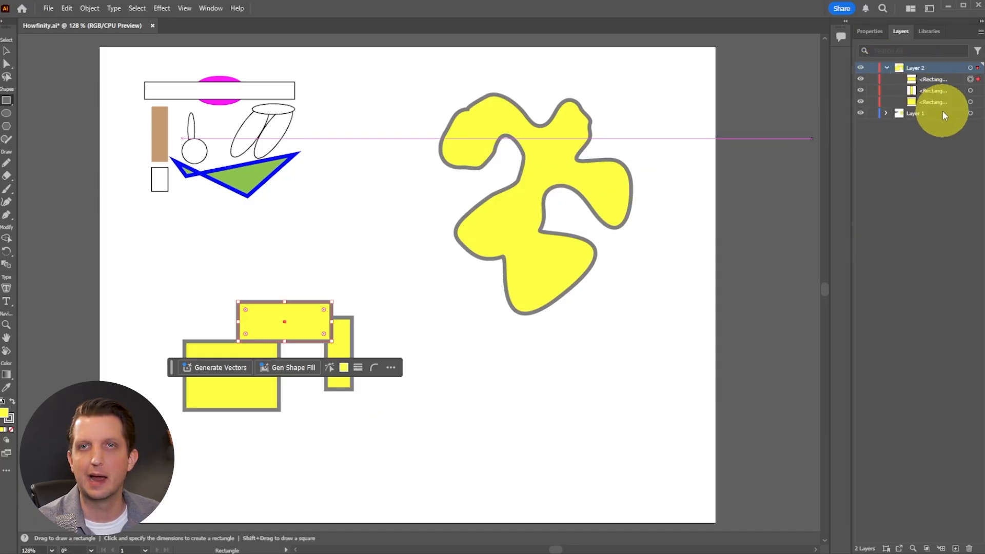